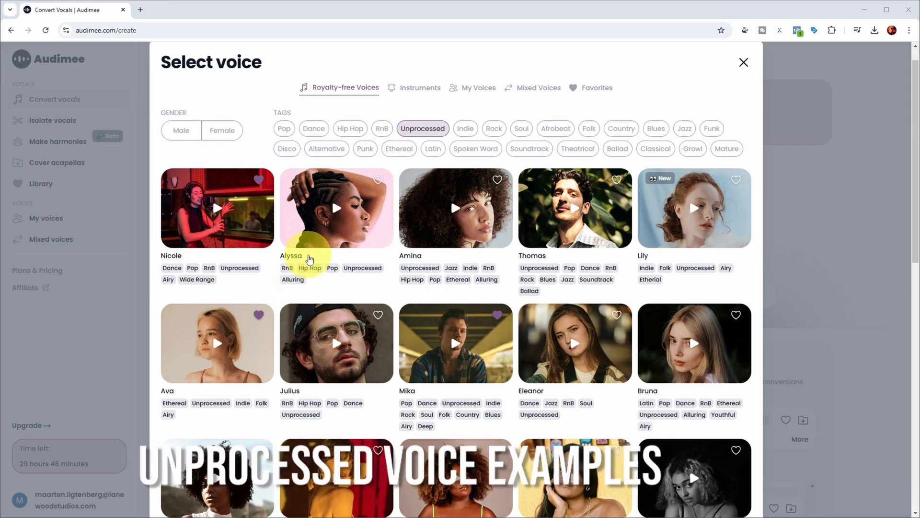
Audition the unprocessed voices Alyssa, Thomas, Julius and Nadia, and play the LVox-01 input recording
left_click(333, 210)
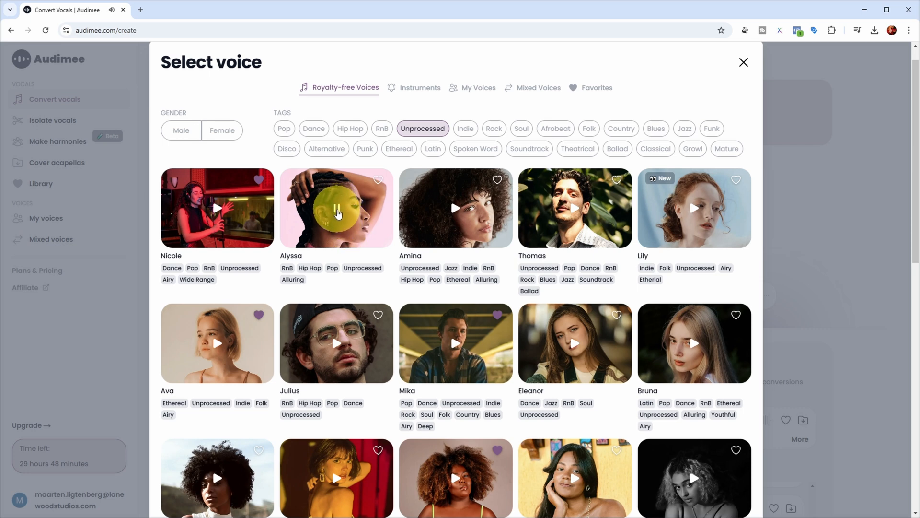
left_click(575, 210)
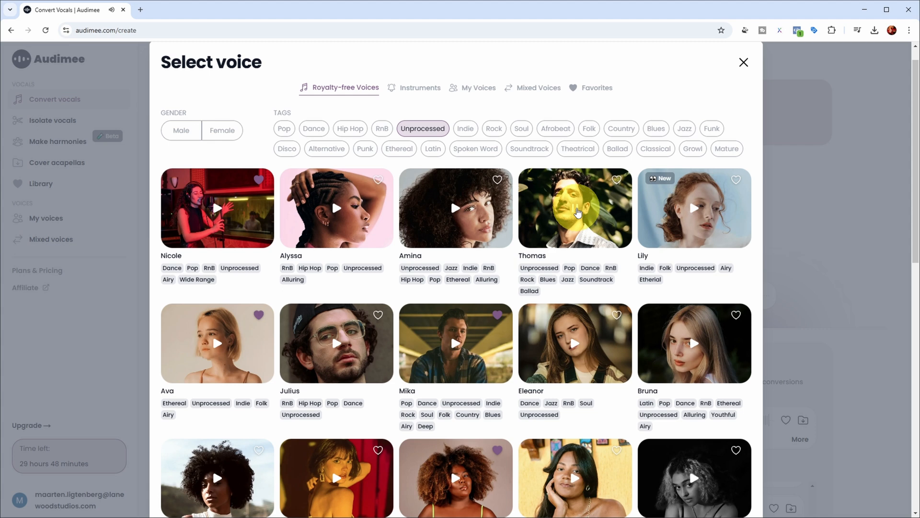
scroll(338, 246, "down", 2)
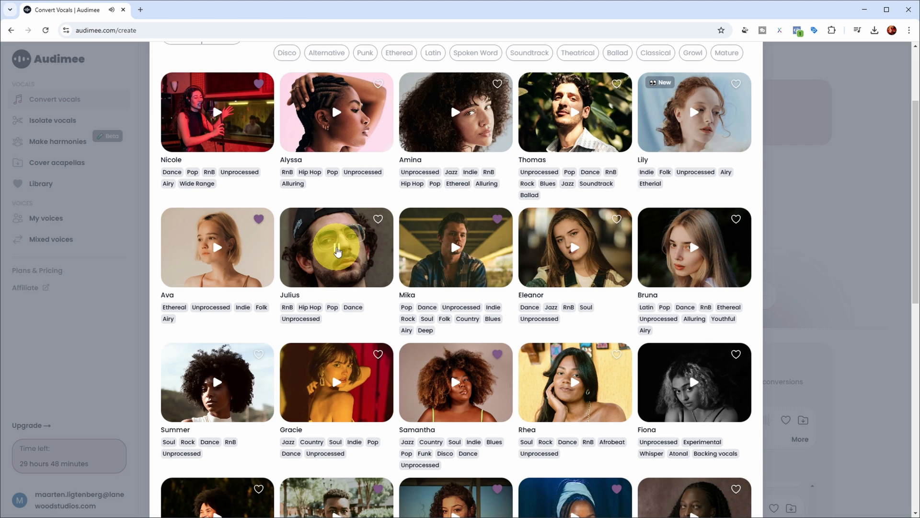
scroll(460, 247, "down", 9)
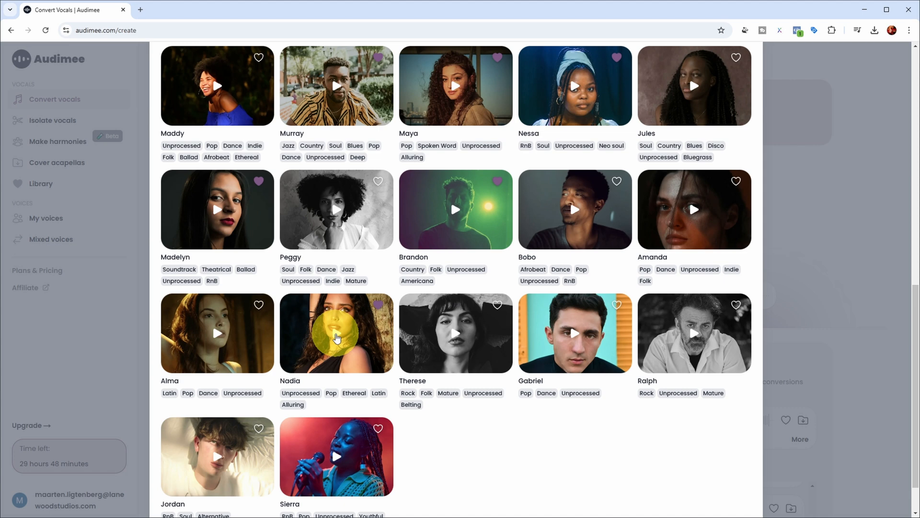
left_click(337, 337)
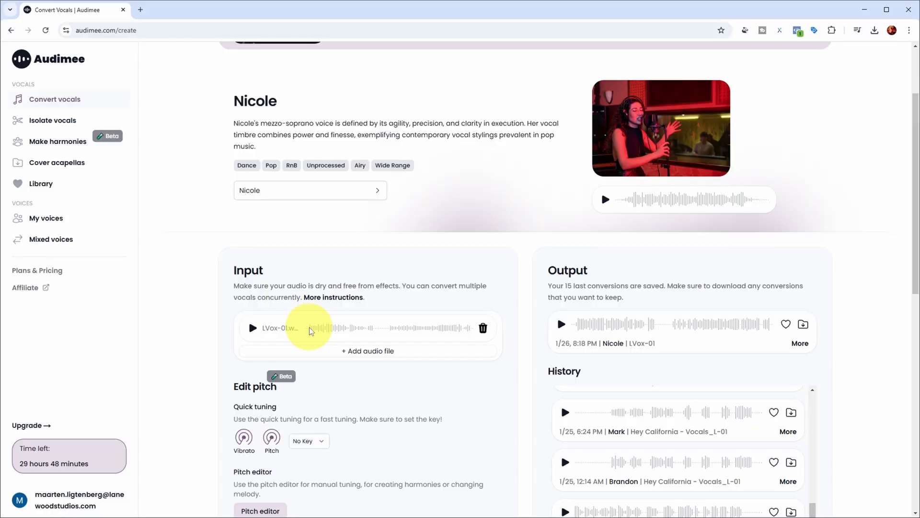
left_click(253, 328)
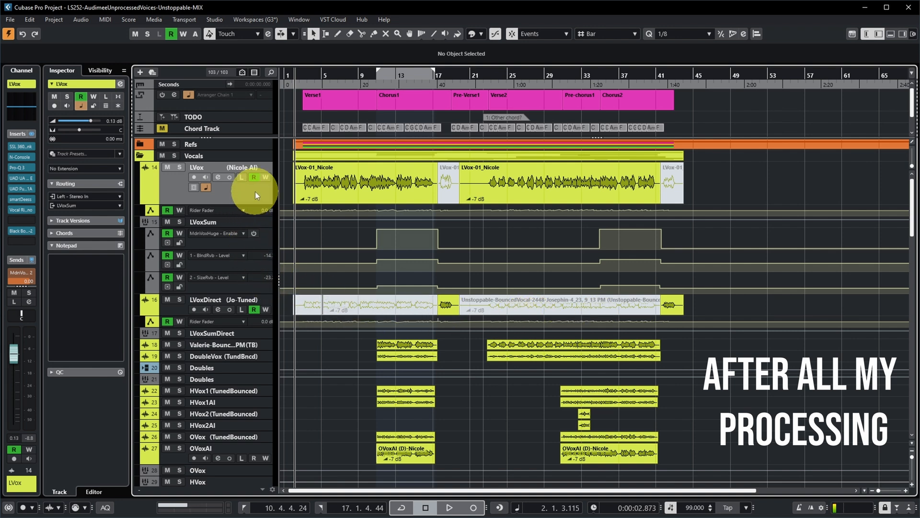
Switch to Cubase and play the mix from the first verse through the first chorus with all vocal processing on
key("space")
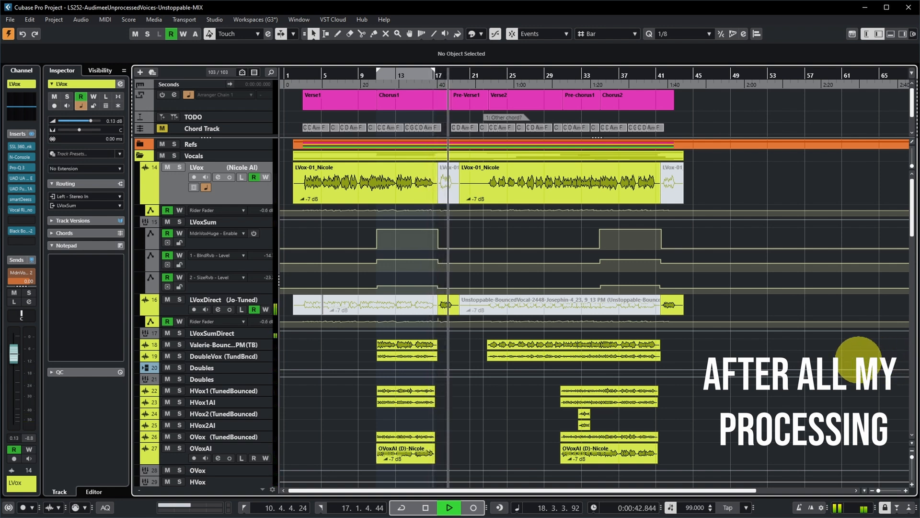
key("space")
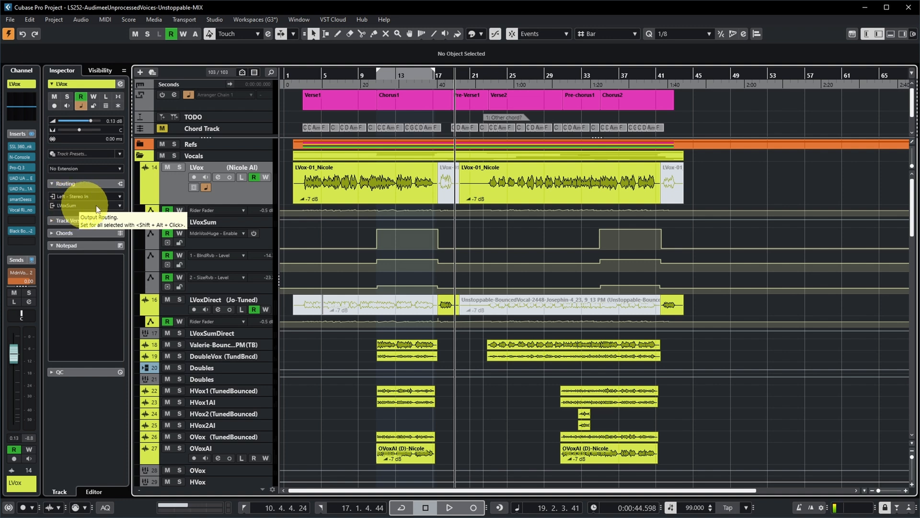
View the LVoxSum group channel's inserts, return to the LVox track, and audition it soloed from Verse1 with the inserts bypassed
left_click(239, 223)
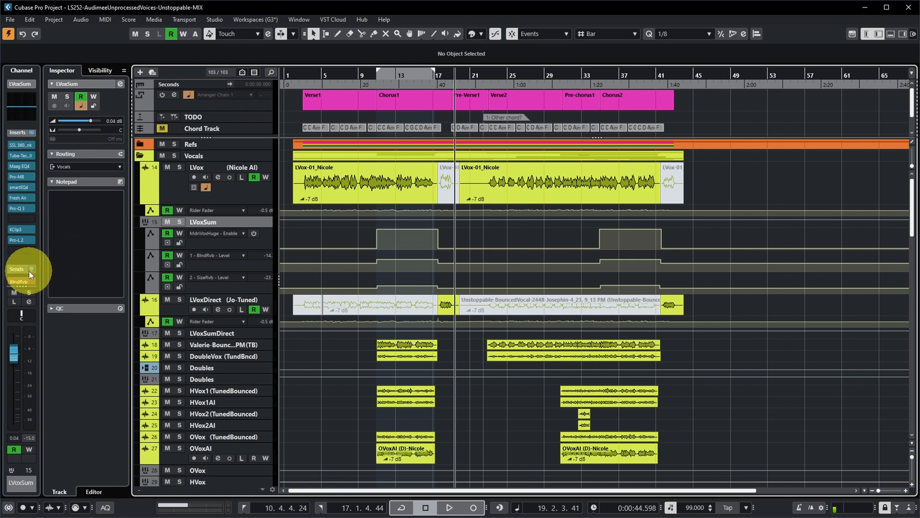
key("Up")
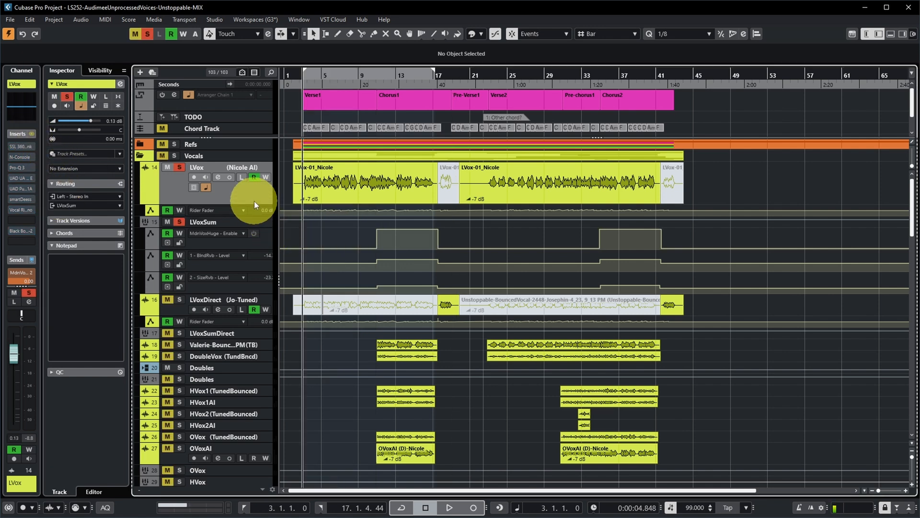
key("space")
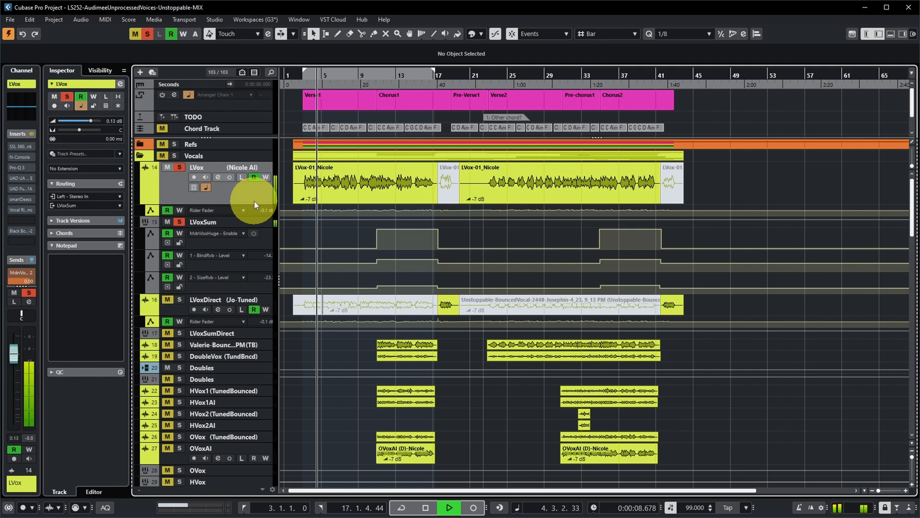
key("space")
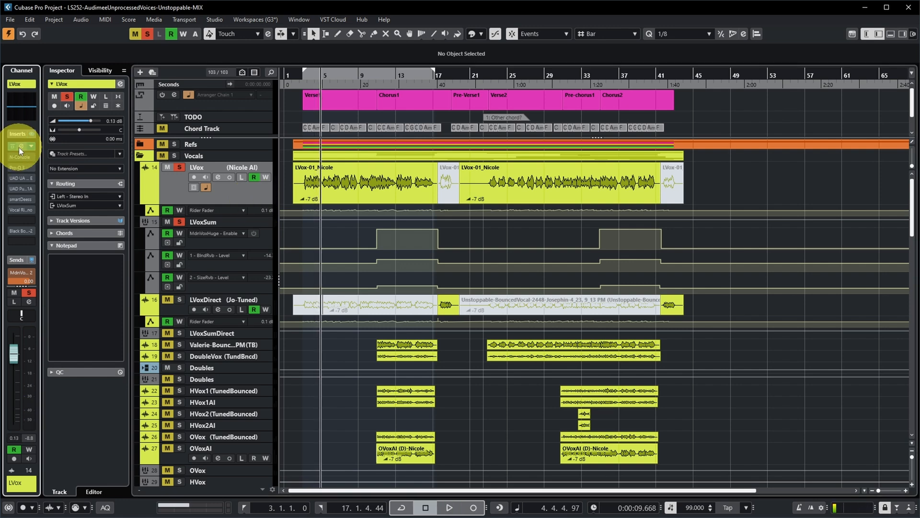
Enable the SSL 360 Link insert on the LVox track, show its editor centrally over the project, and close it
left_click(20, 144)
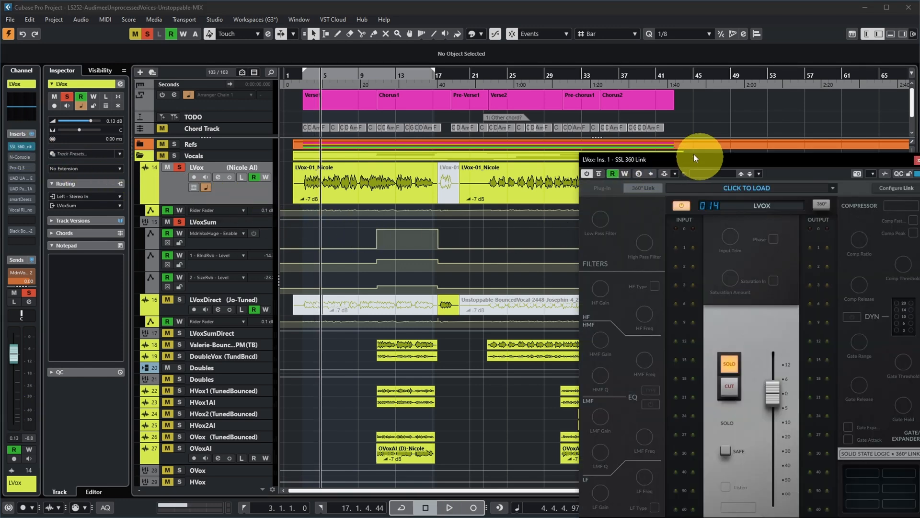
left_click_drag(701, 157, 490, 74)
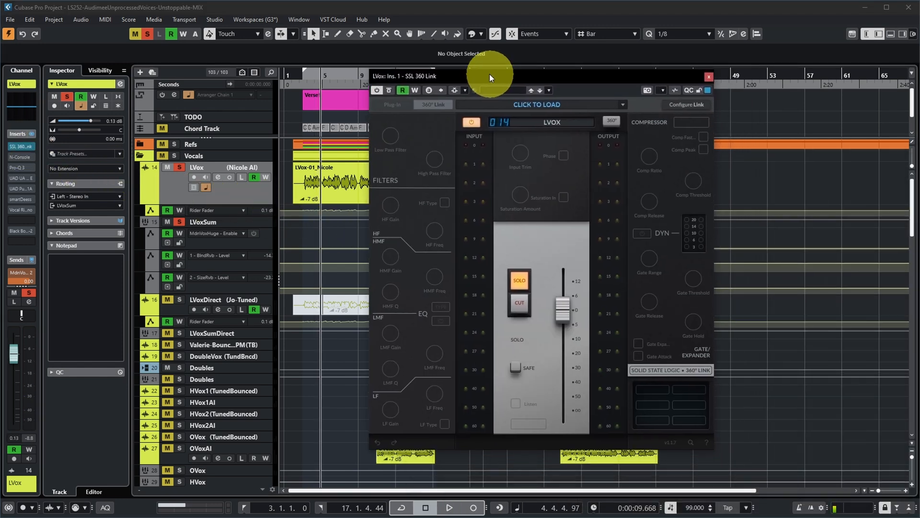
left_click(708, 76)
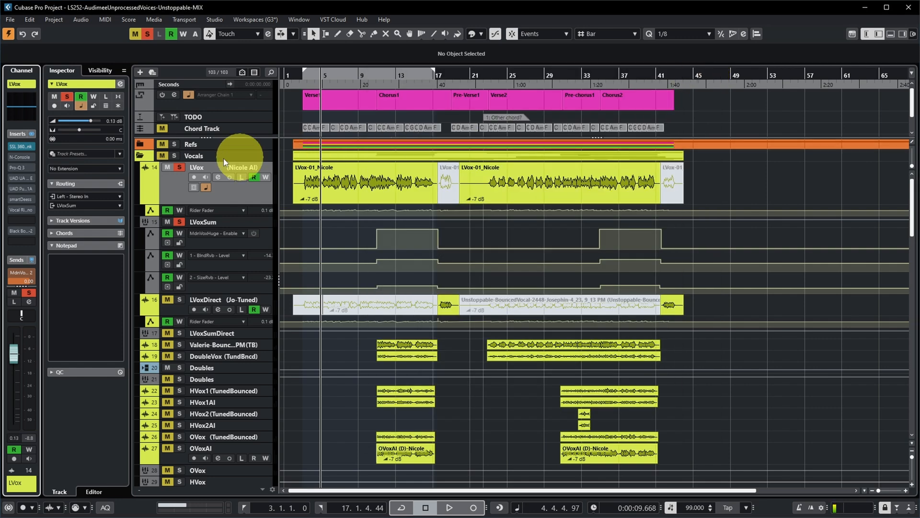
Enable the N-Console insert on the LVox track, inspect its channel module fader, and close its editor
left_click(22, 157)
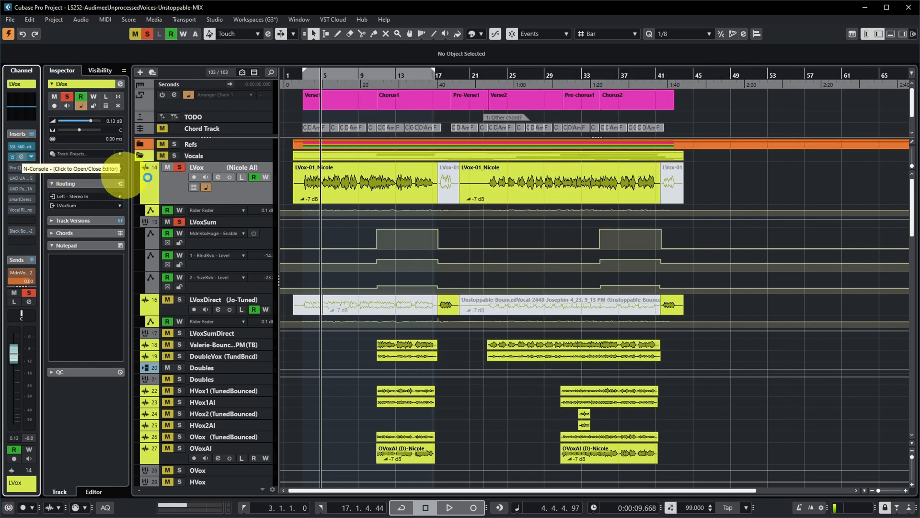
left_click_drag(749, 136, 489, 95)
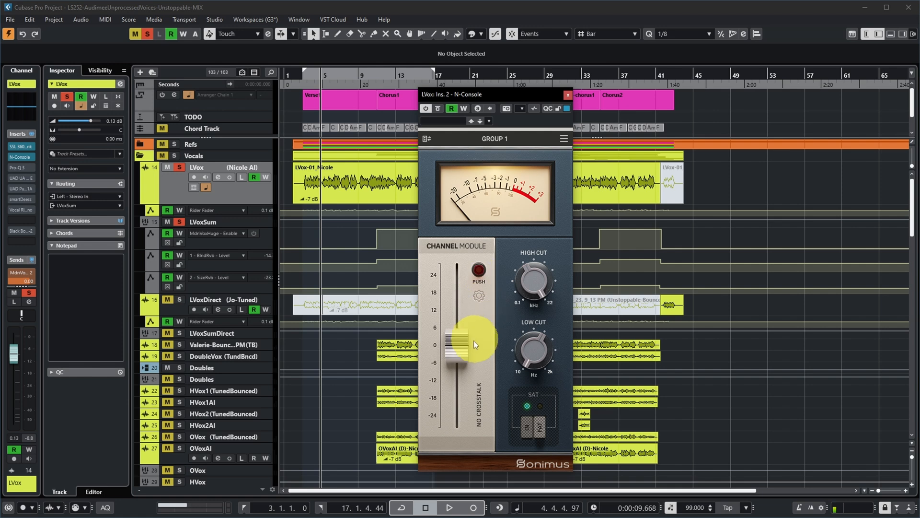
mouse_move(461, 346)
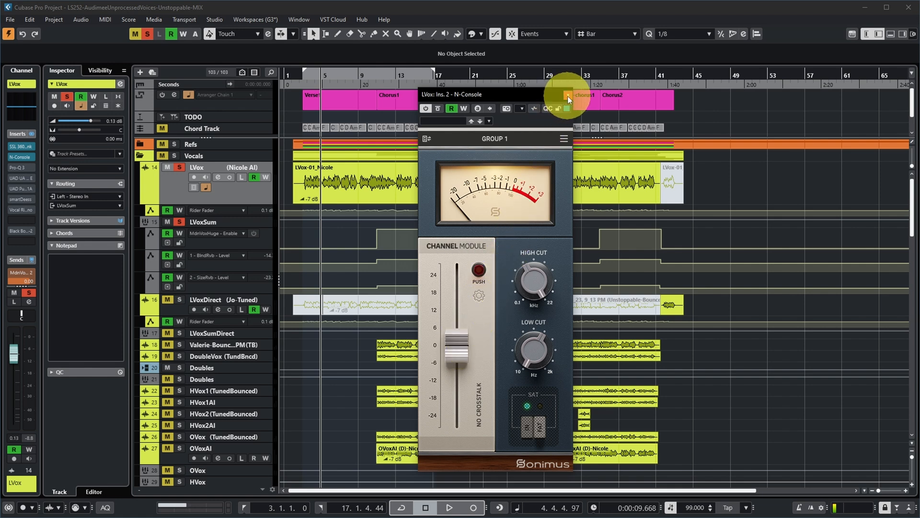
left_click(568, 96)
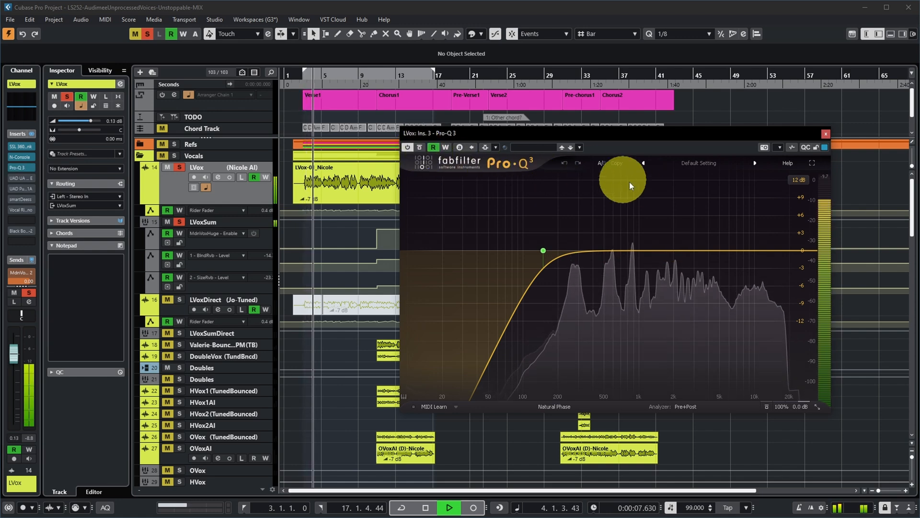
Finish auditioning the Pro-Q 3 low-cut filter on LVox, closing its editor and stopping playback
left_click(826, 134)
key("space")
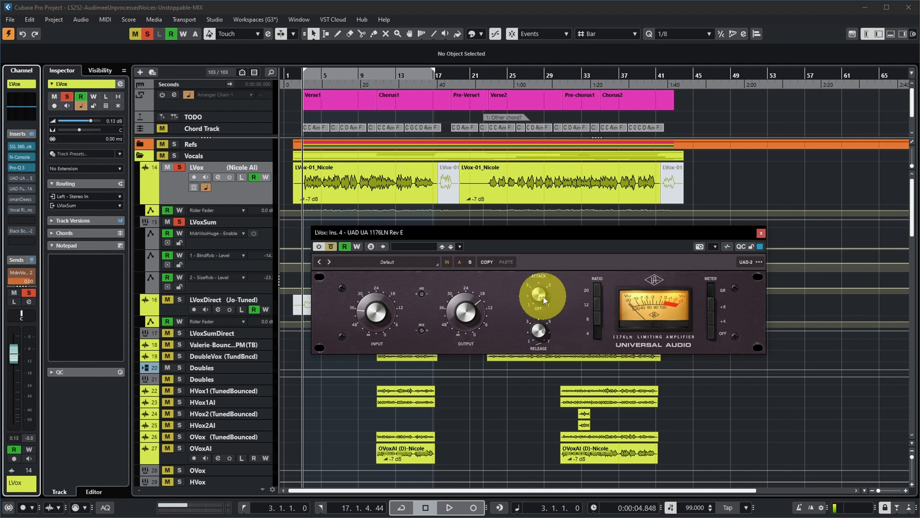
Take the UAD UA 1176LN Rev E compressor on LVox out of bypass during playback, and close its editor
key("space")
left_click(331, 247)
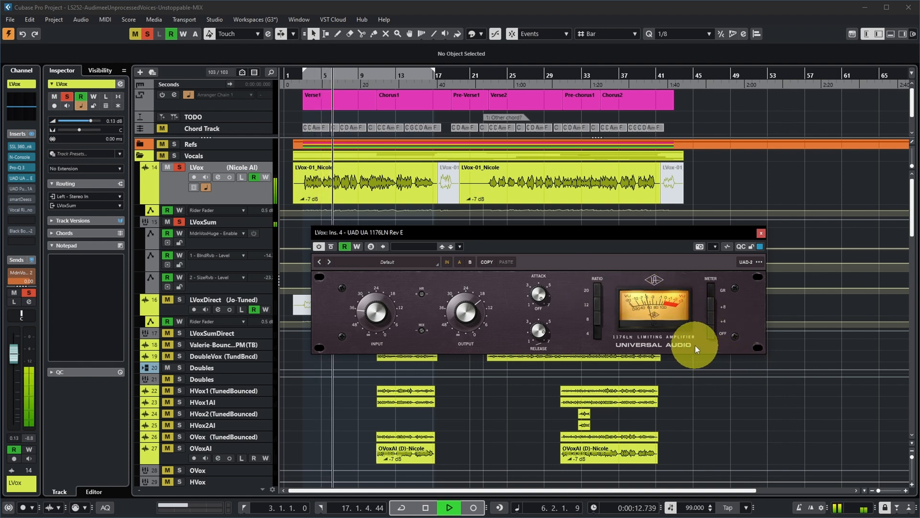
key("space")
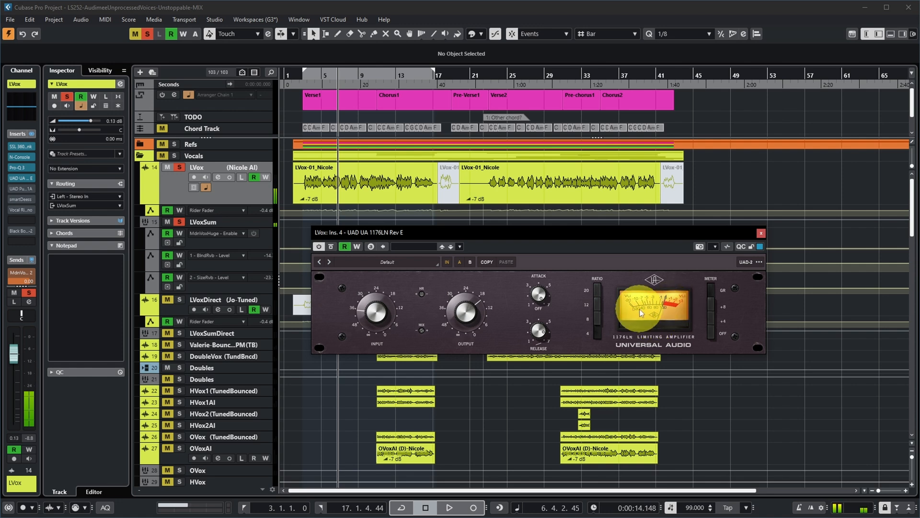
left_click(761, 233)
Activate the UAD Pultec EQP-1A equalizer on LVox, audition the vocal through it, and close its editor
left_click(22, 189)
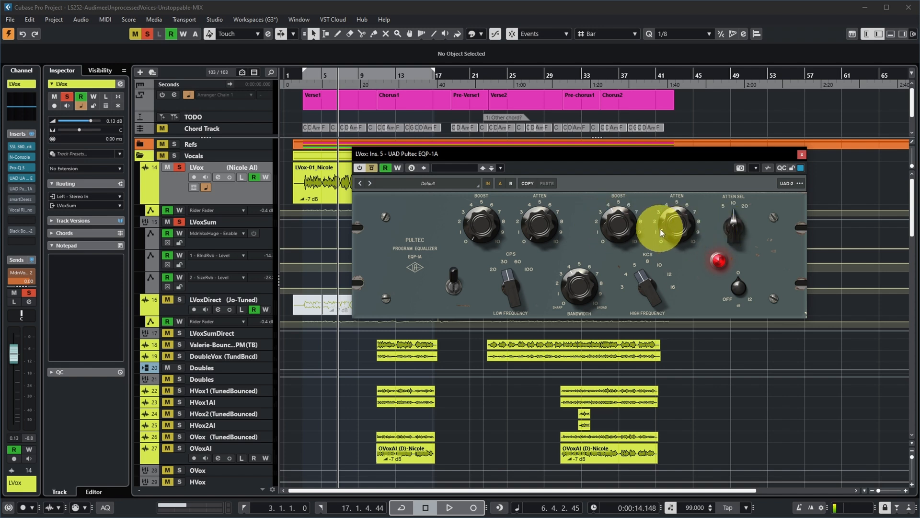
left_click_drag(778, 153, 799, 158)
key("space")
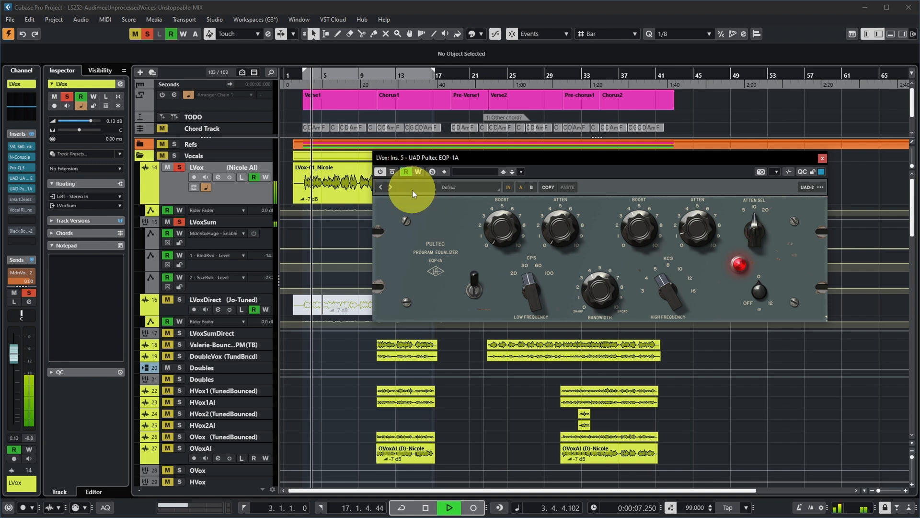
left_click(823, 159)
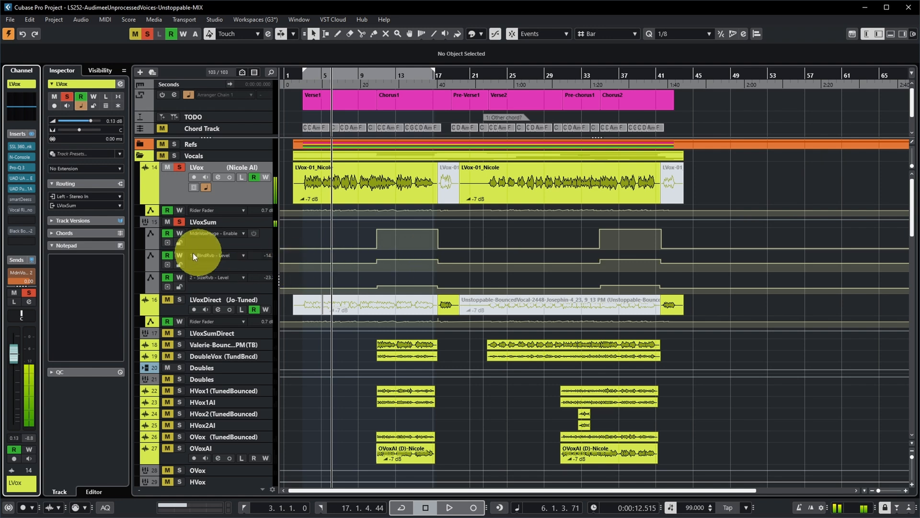
Activate the smartDeess insert on LVox, audition its sibilant and plosive reduction, and close its editor
left_click(21, 199)
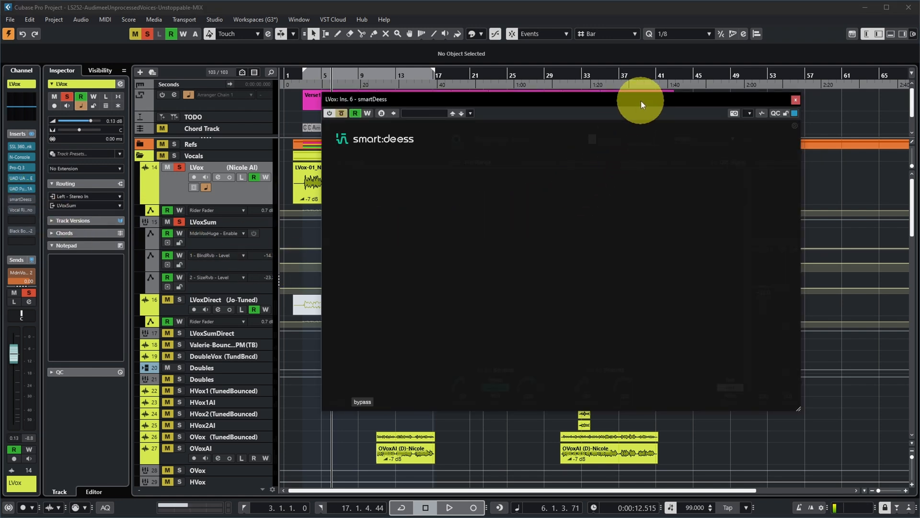
key("space")
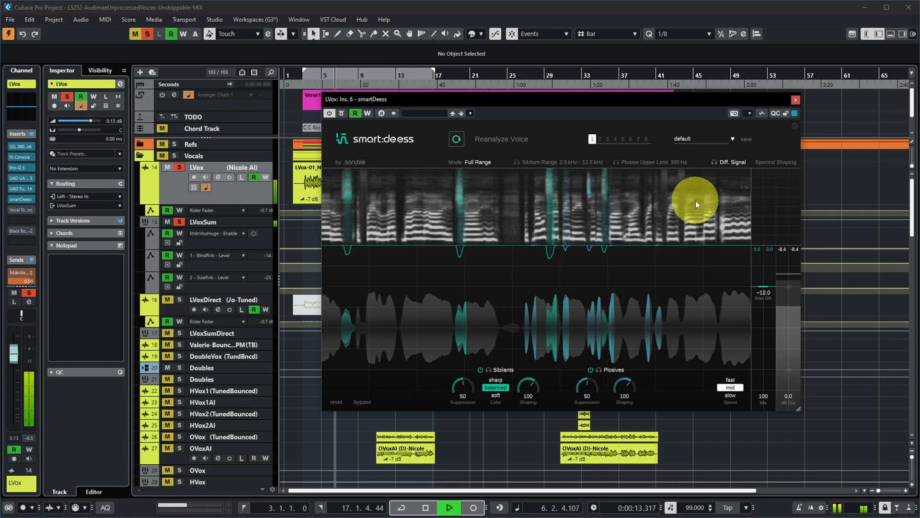
key("space")
left_click(796, 100)
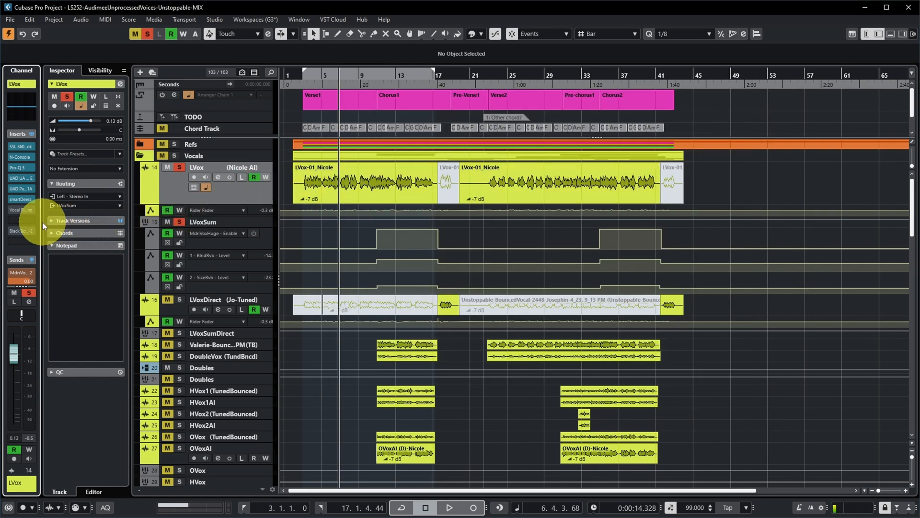
Activate the Vocal Rider Mono insert on LVox, audition its level riding from Verse1, and close its editor
left_click(22, 209)
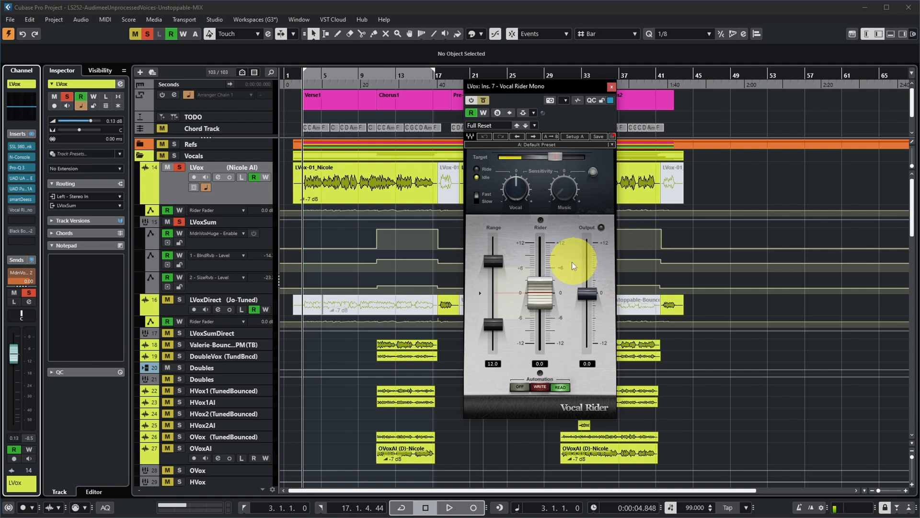
key("space")
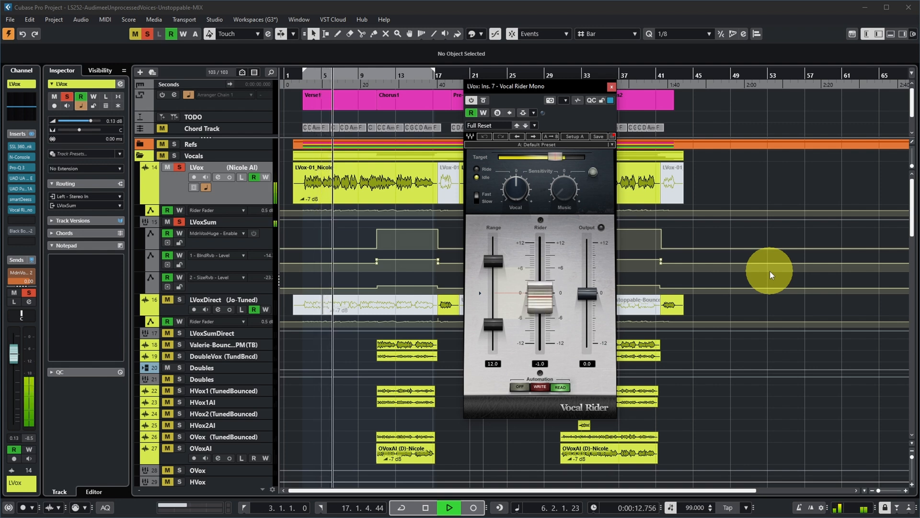
key("space")
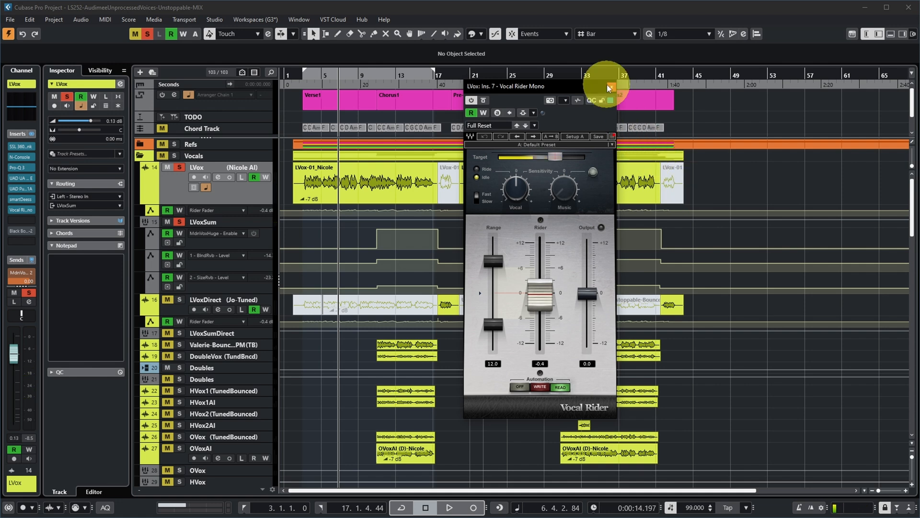
left_click(612, 87)
Enable the SSL 360 Link insert on the LVoxSum group channel, inspect it, and close its editor
left_click(266, 220)
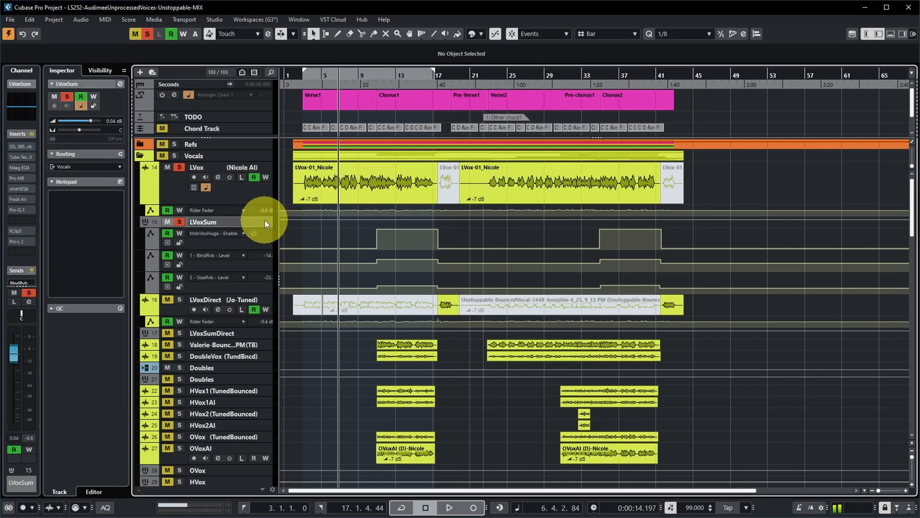
left_click(21, 146)
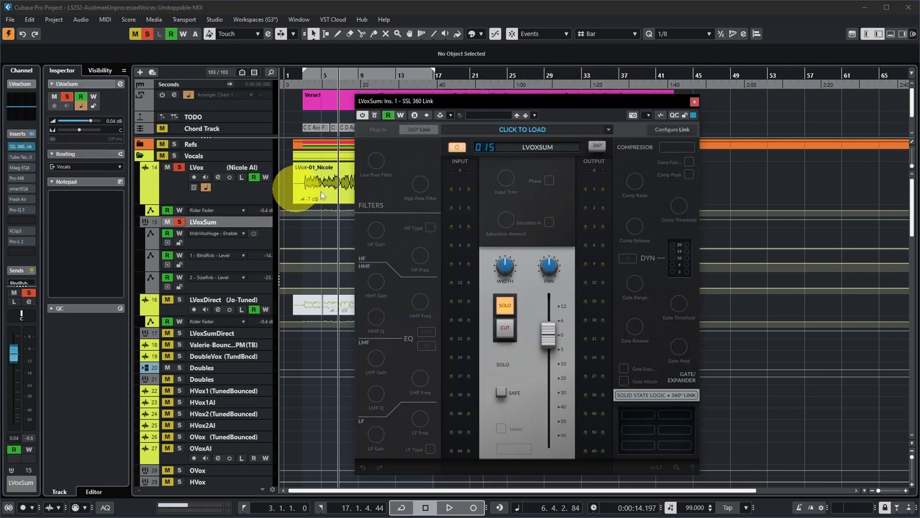
left_click(693, 102)
Play the vocal and activate the Tube-Tech CL 1B mk II compressor insert on LVoxSum to audition its effect
key("space")
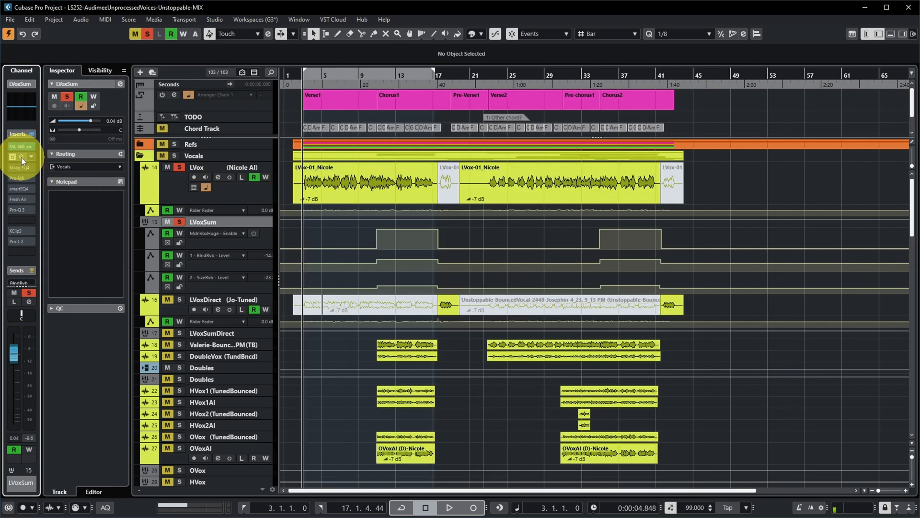
left_click(21, 157)
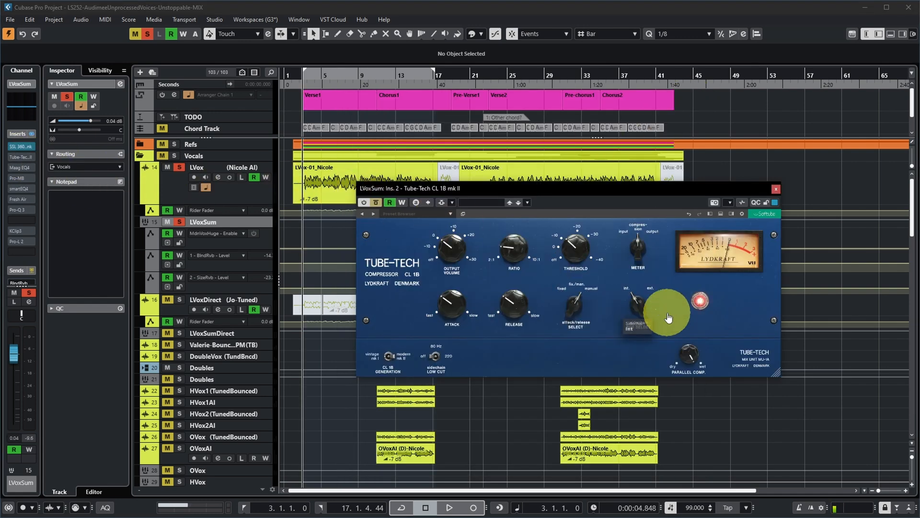
key("space")
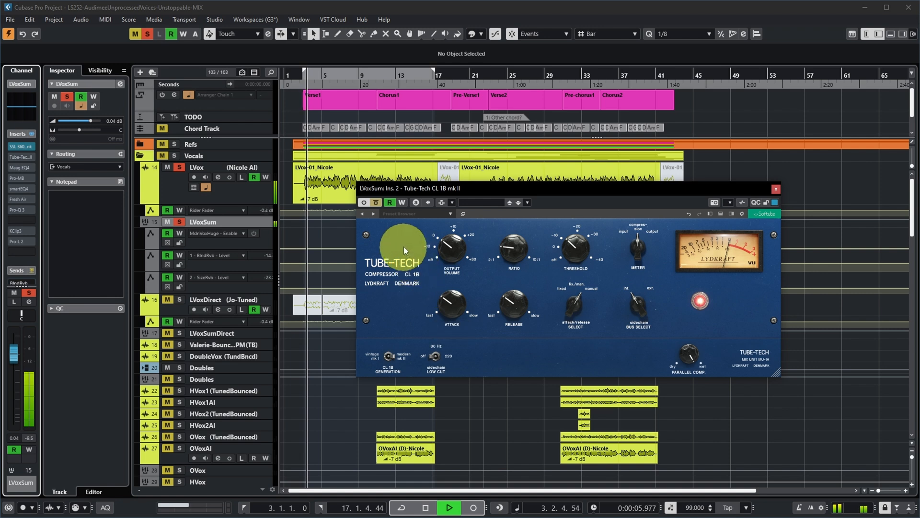
left_click(376, 204)
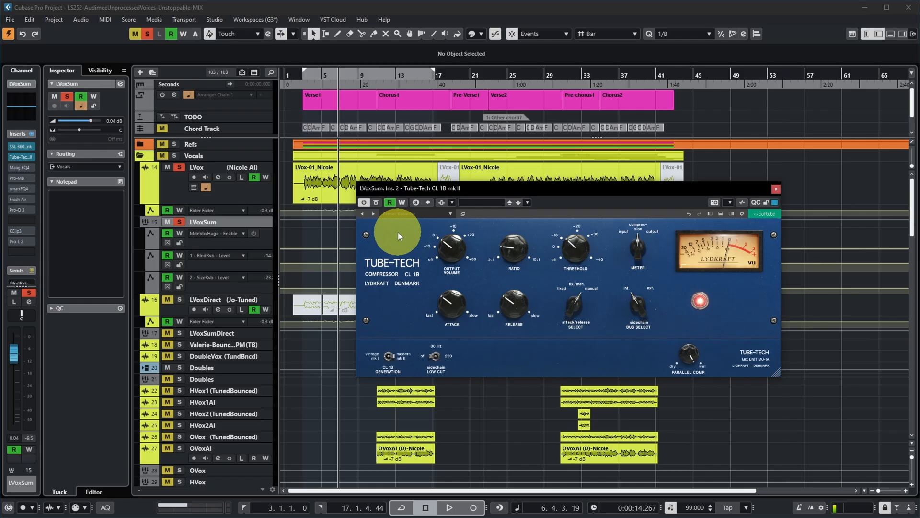
Activate the Maag EQ4 insert on LVoxSum and audition the vocal through it
left_click(19, 168)
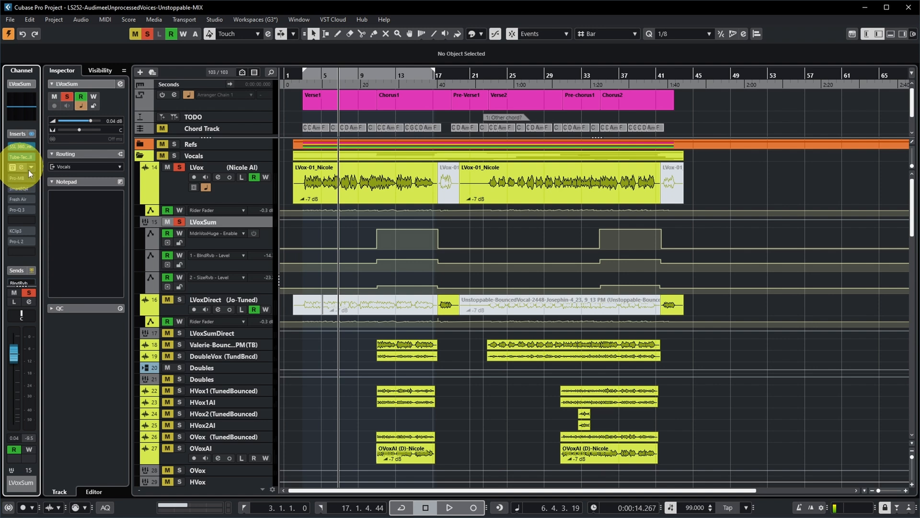
left_click_drag(534, 255, 517, 214)
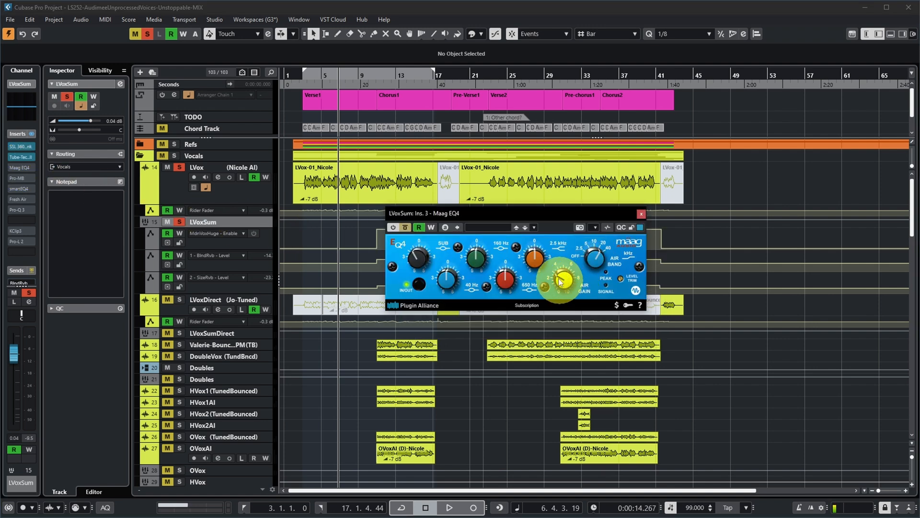
key("space")
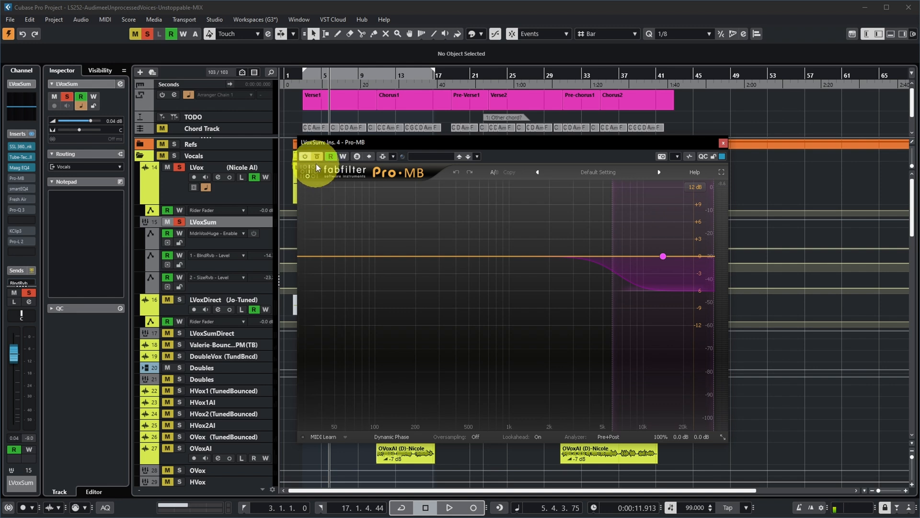
Activate the FabFilter Pro-MB insert on LVoxSum during playback, audition its high-band compression, and close its editor
key("space")
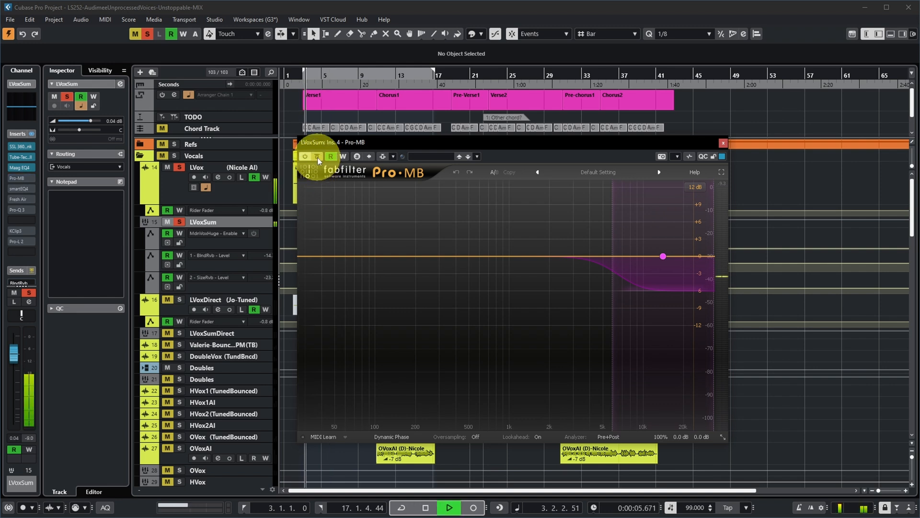
left_click(318, 159)
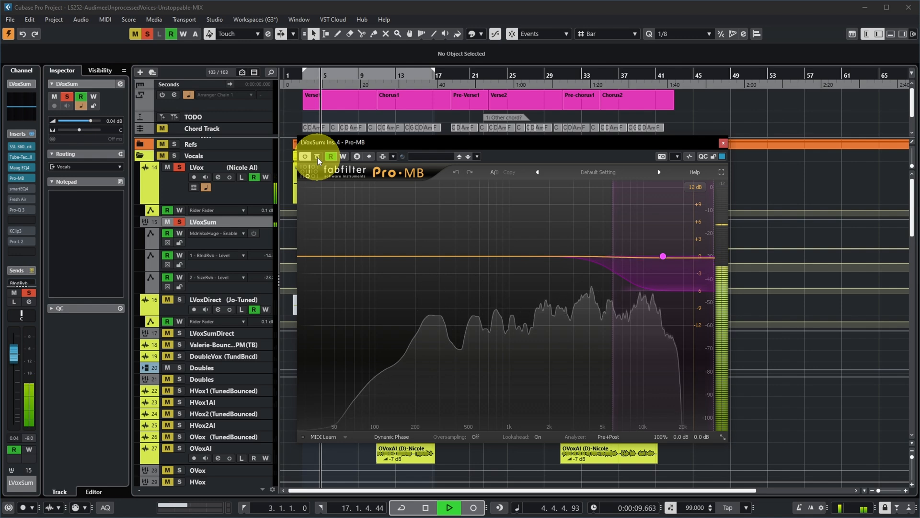
key("space")
left_click(724, 145)
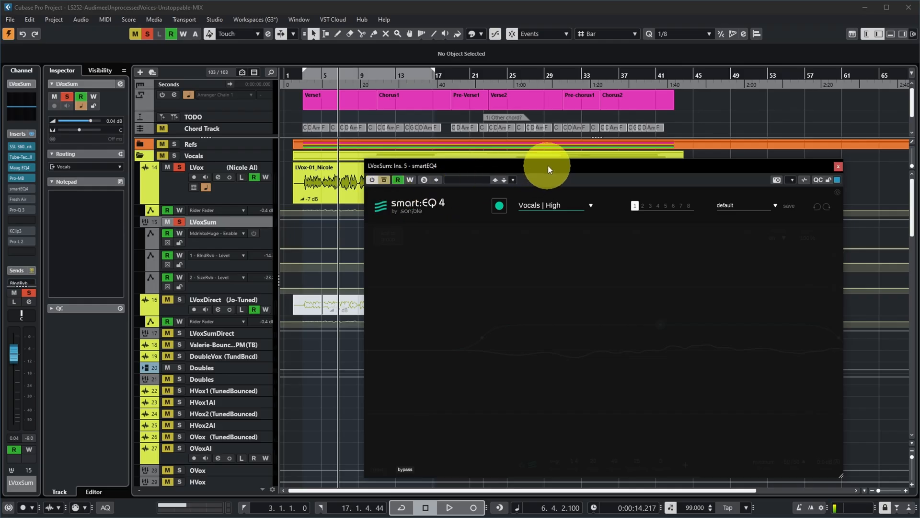
Activate the smartEQ4 insert on LVoxSum during playback, audition the vocal through it, and close its editor
left_click_drag(621, 172, 582, 123)
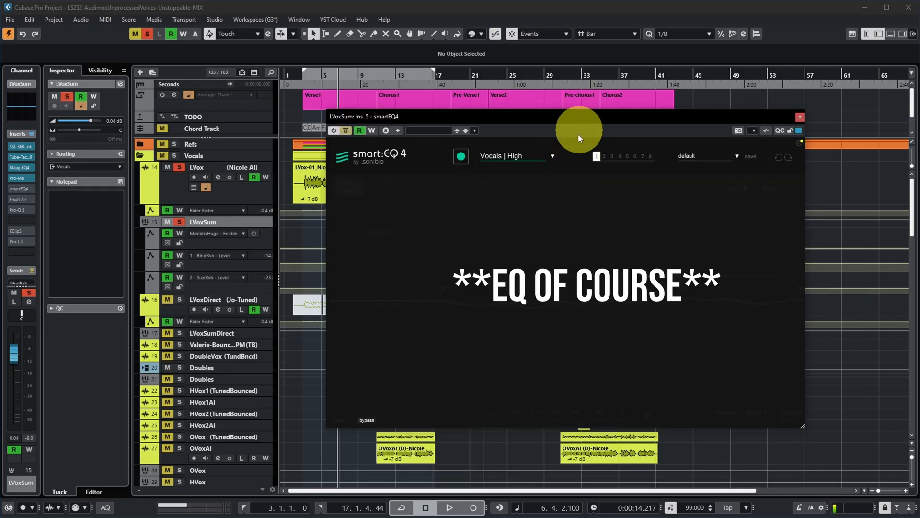
key("space")
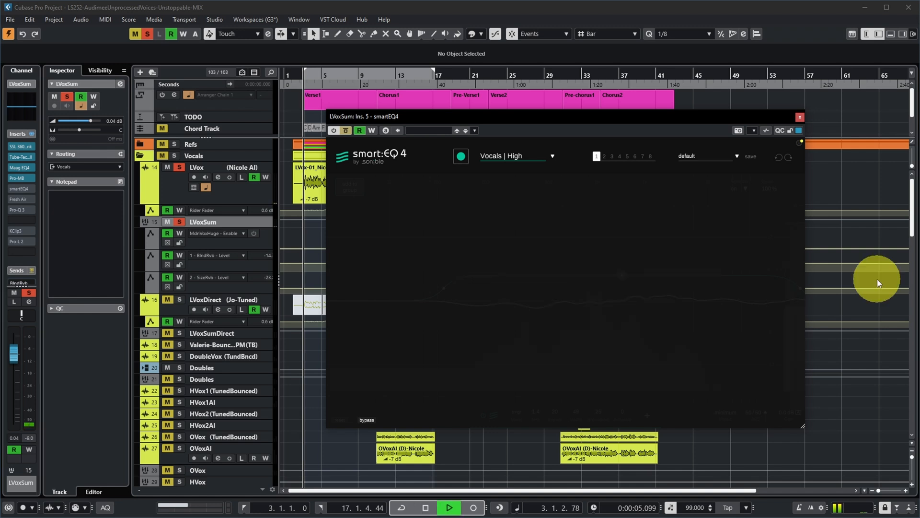
left_click(345, 131)
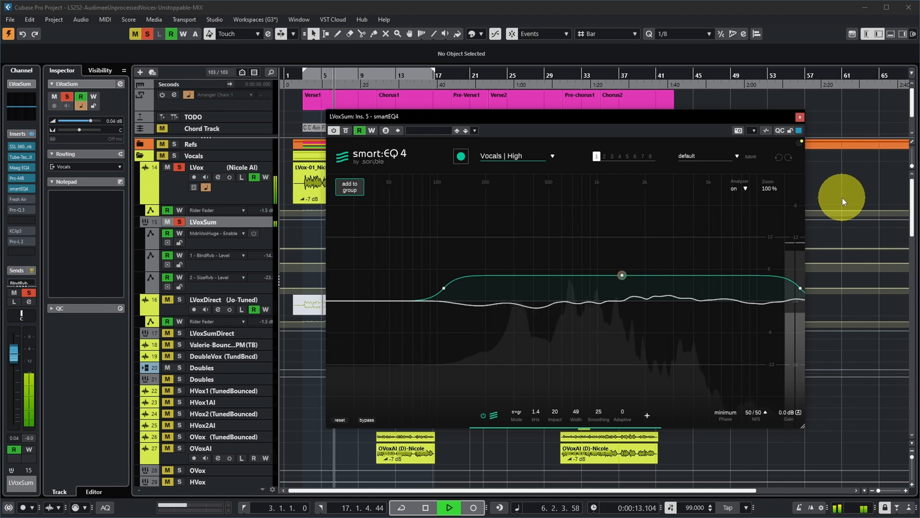
key("space")
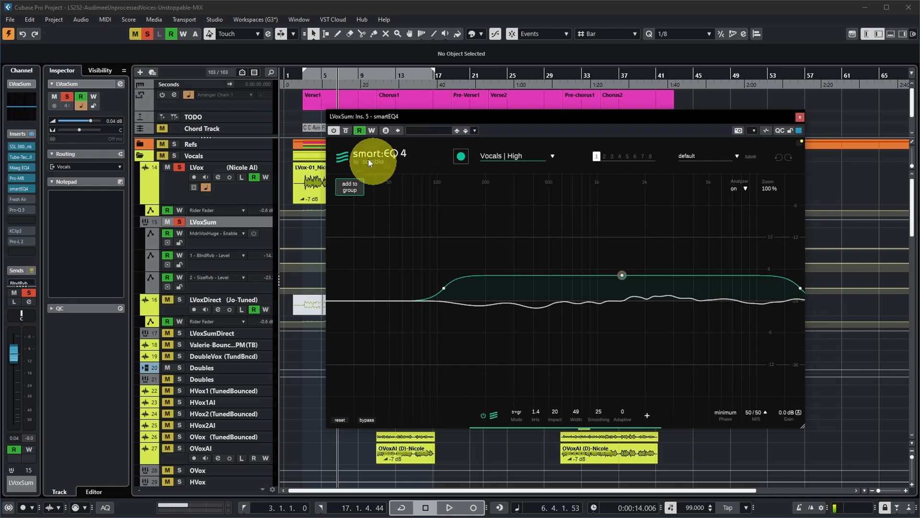
left_click(800, 117)
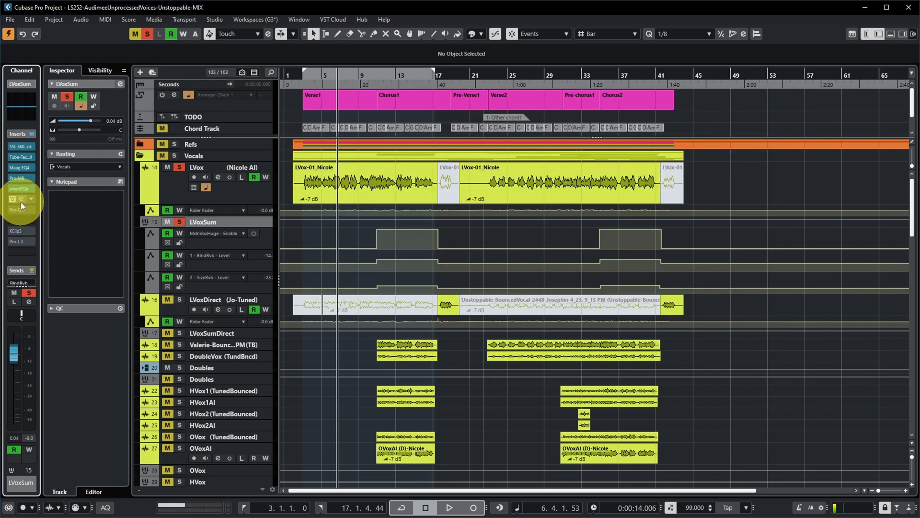
Activate the Fresh Air insert on LVoxSum, audition the vocal through it, and close its editor
left_click(20, 200)
left_click_drag(573, 109, 552, 139)
key("space")
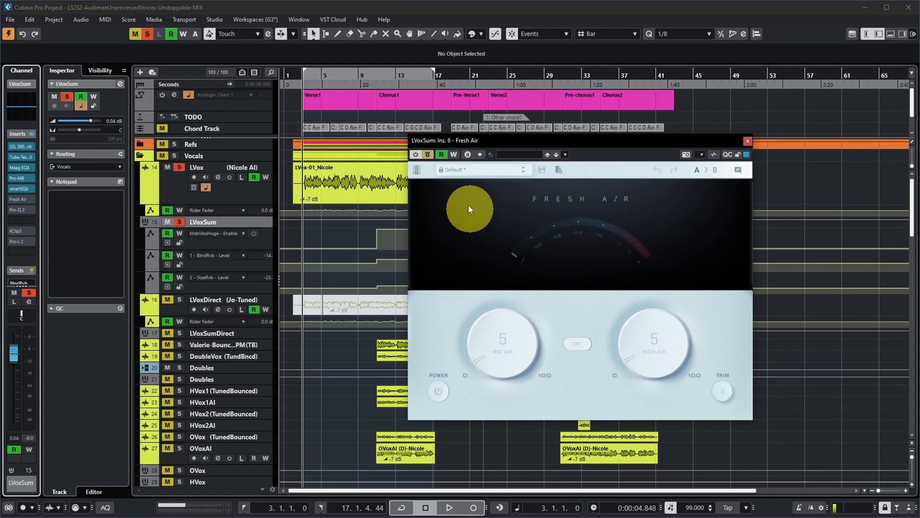
key("space")
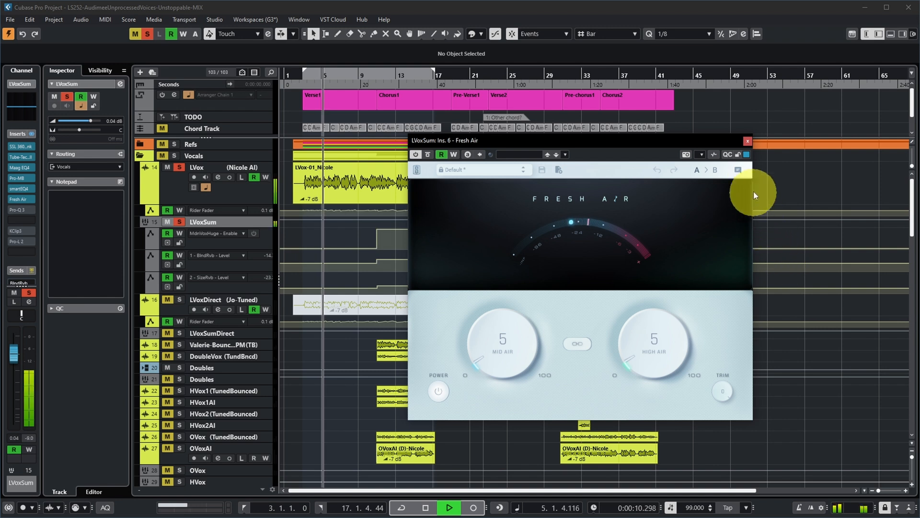
left_click(748, 142)
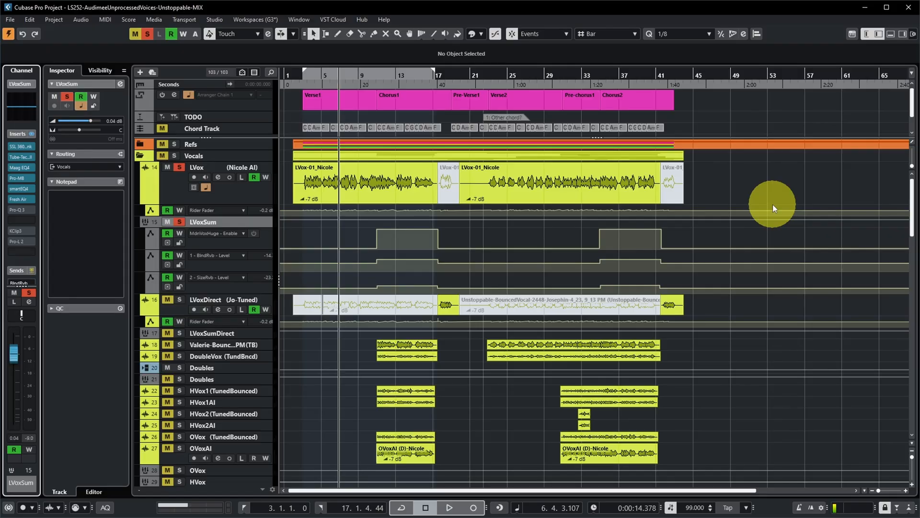
Activate the FabFilter Pro-Q 3 equalizer insert on LVoxSum and audition its low cut and dips on the vocal
left_click(21, 209)
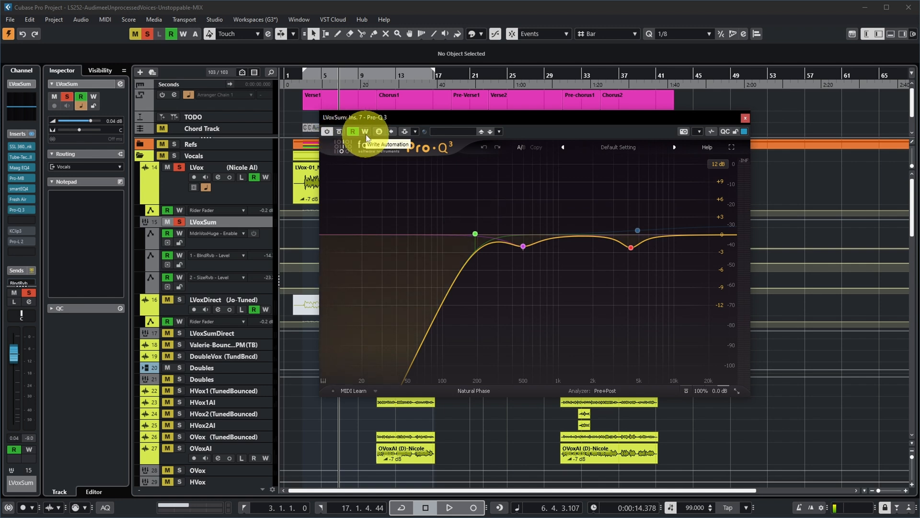
key("space")
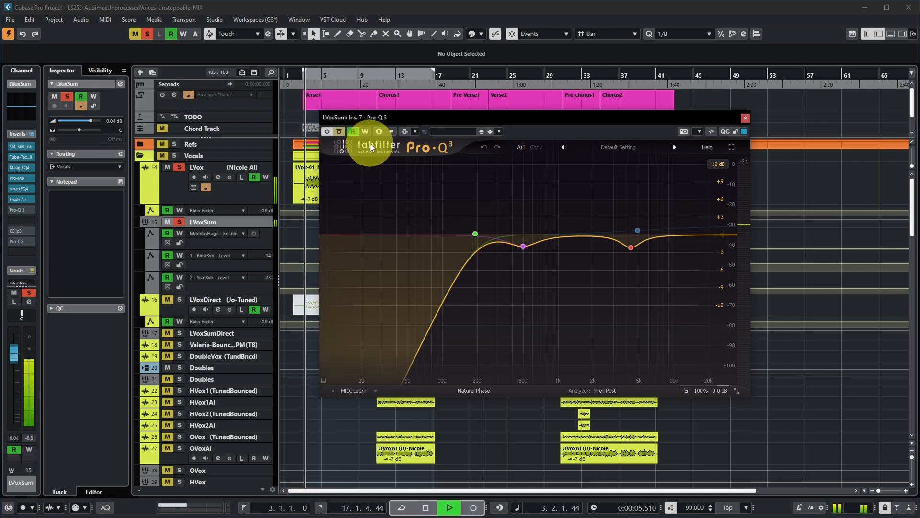
left_click(340, 134)
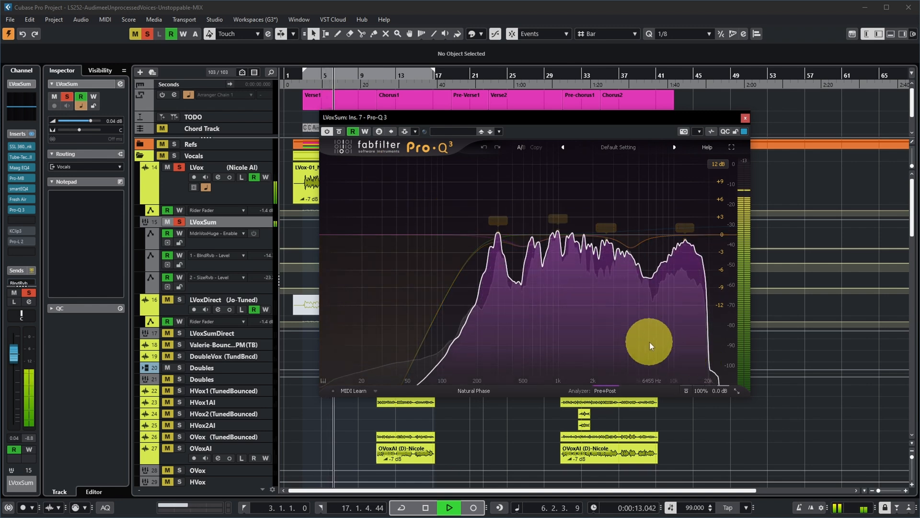
key("space")
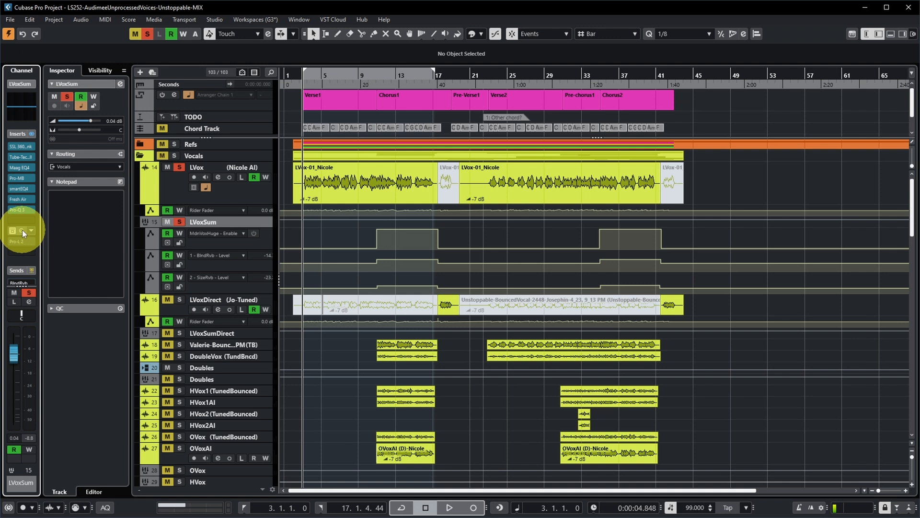
Activate the KClip3 clipper insert on LVoxSum during playback, audition the vocal through it, and close its editor
left_click(22, 230)
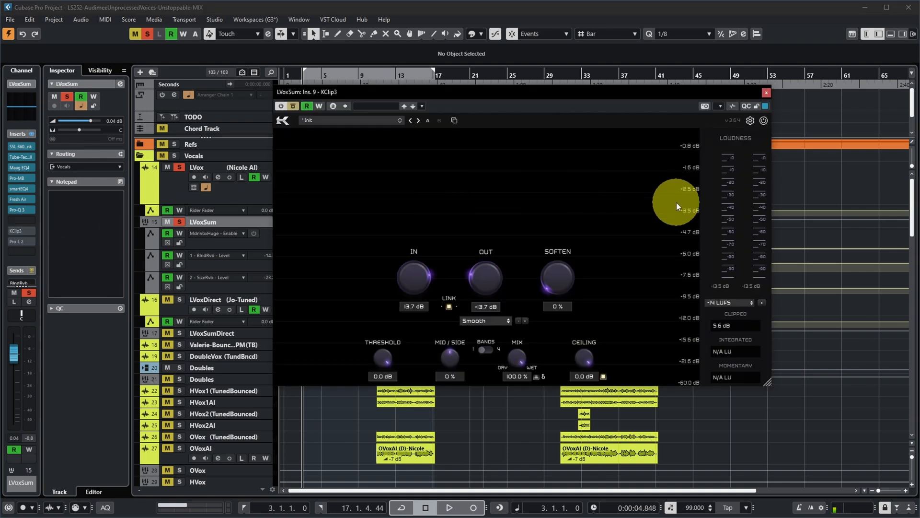
left_click_drag(541, 98, 585, 121)
key("space")
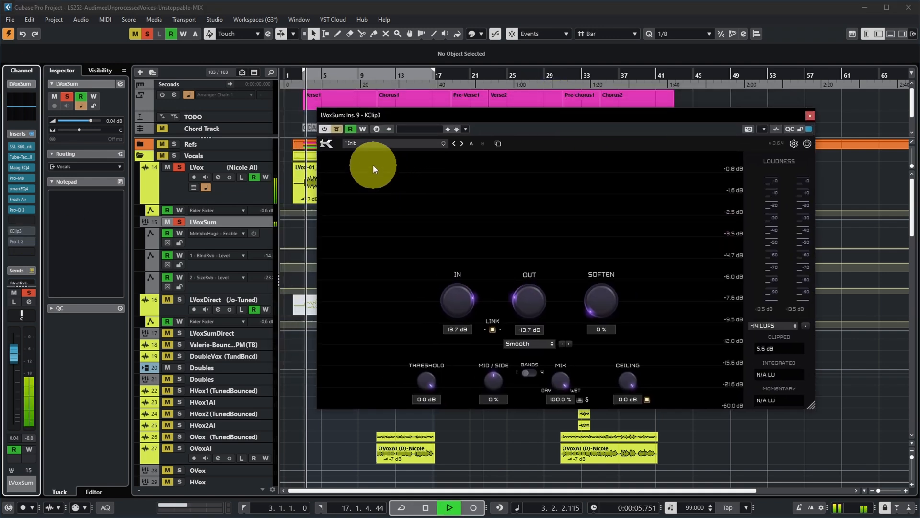
left_click(336, 129)
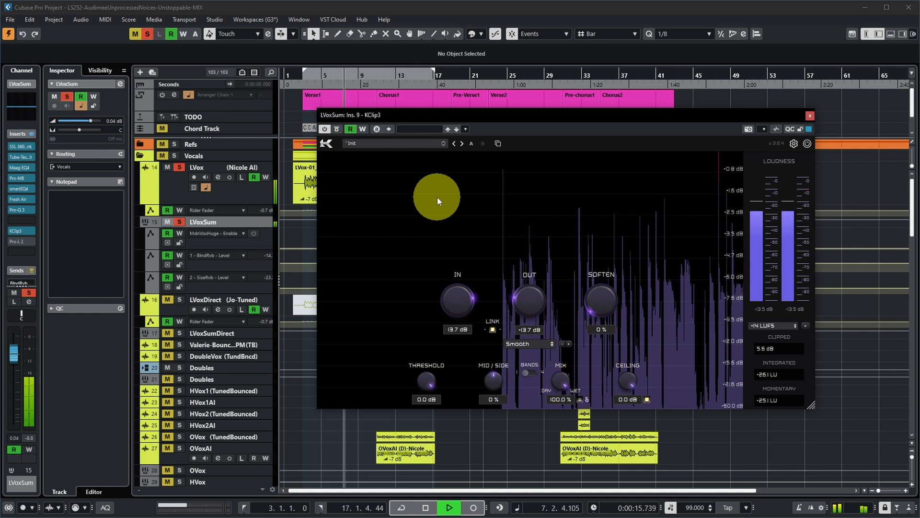
key("space")
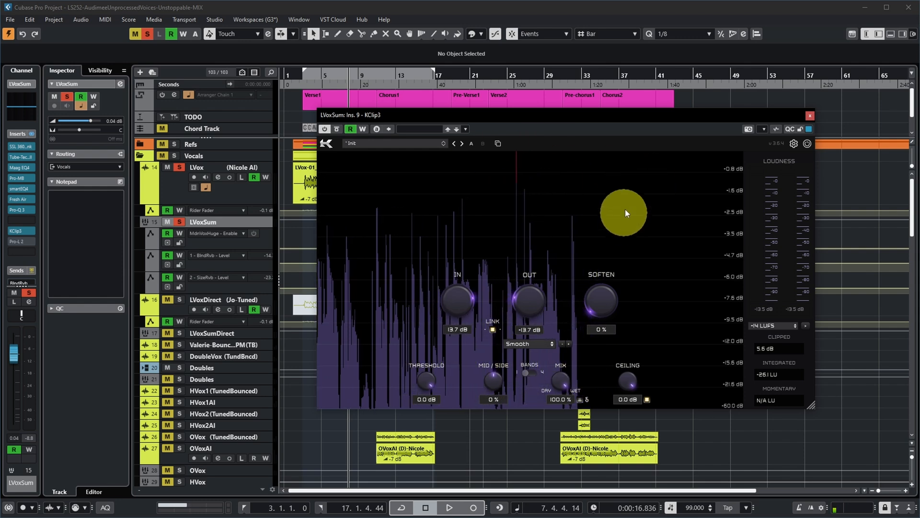
left_click(810, 115)
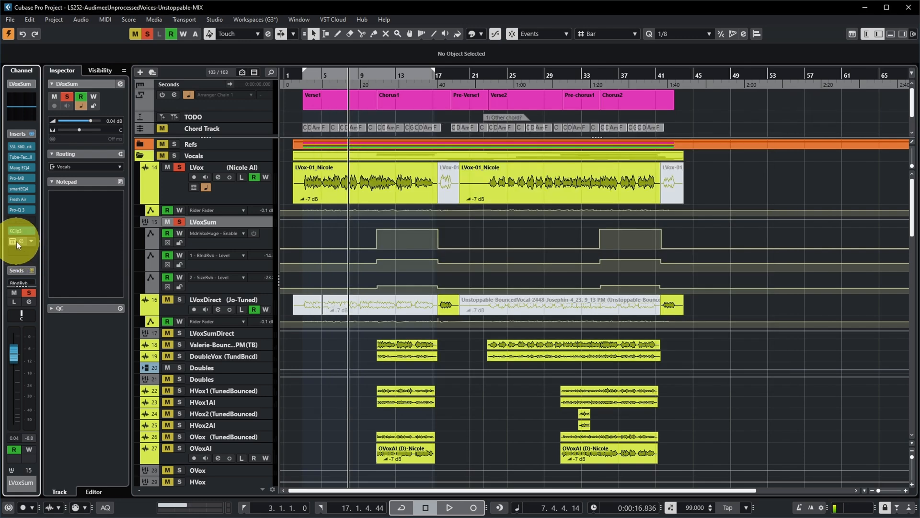
Activate the FabFilter Pro-L 2 limiter insert on LVoxSum during playback and audition the fully processed vocal
left_click(20, 242)
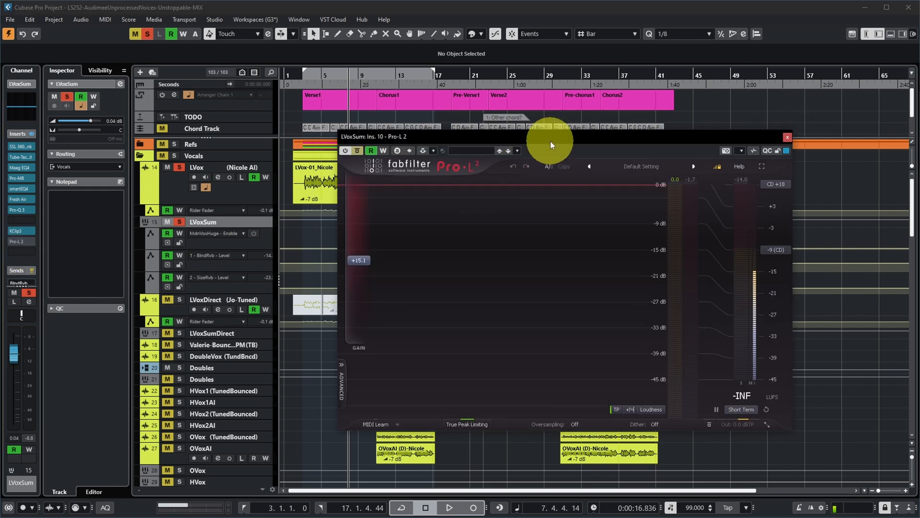
left_click_drag(525, 161, 495, 141)
key("space")
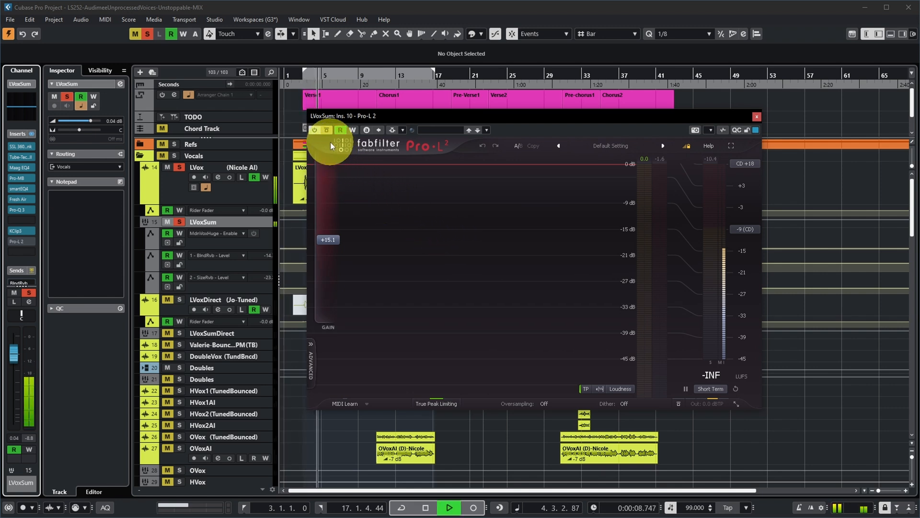
left_click(325, 131)
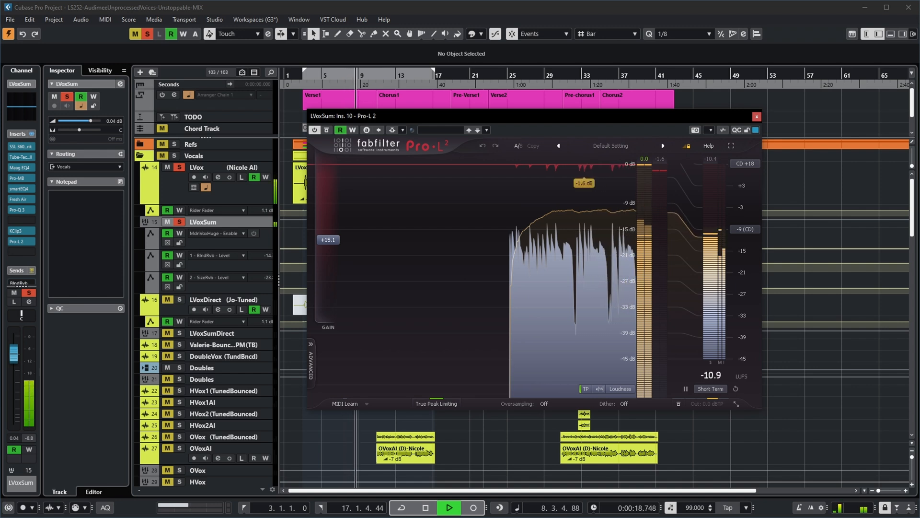
key("space")
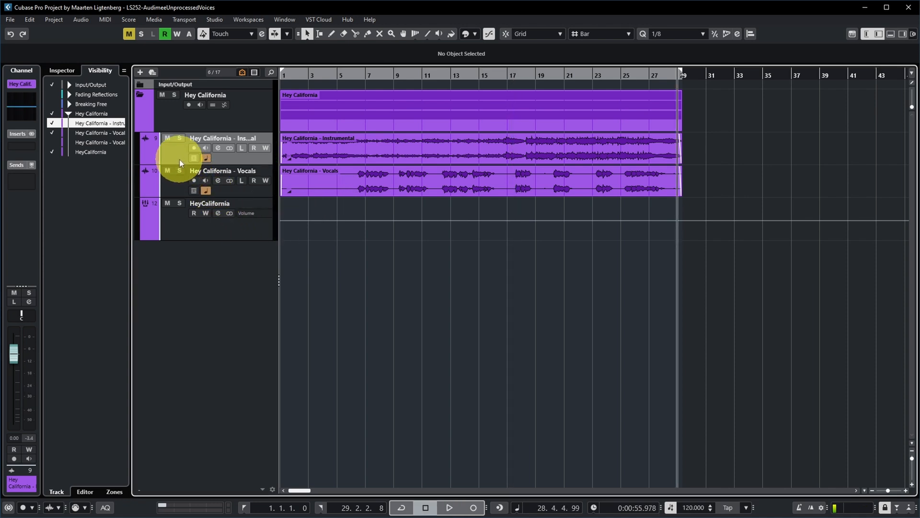
left_click(174, 188)
left_click(180, 161)
left_click(177, 182)
left_click(176, 154)
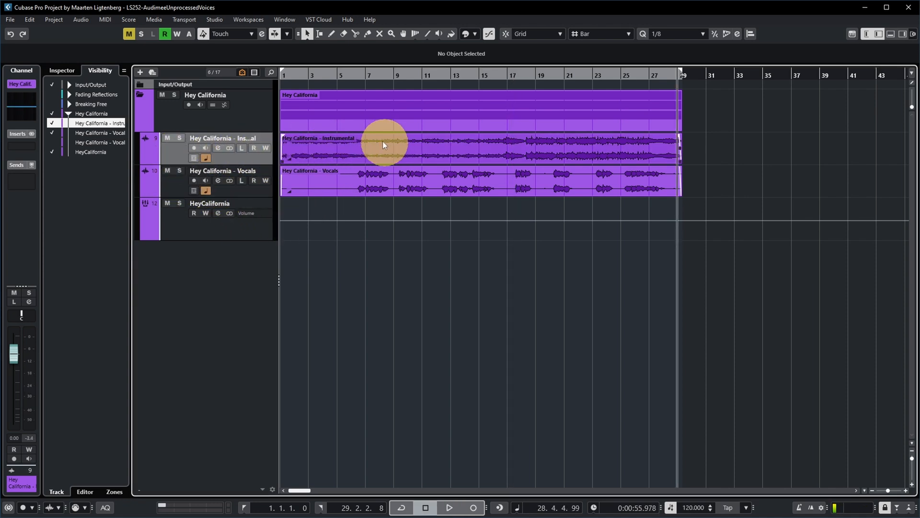
Solo the Hey California instrumental track and play it from bar 6
left_click(351, 76)
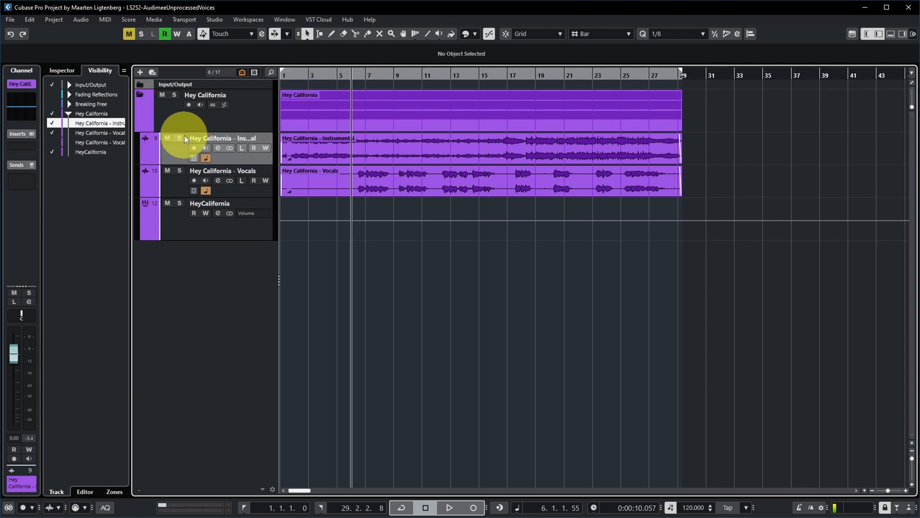
left_click(179, 138)
key("space")
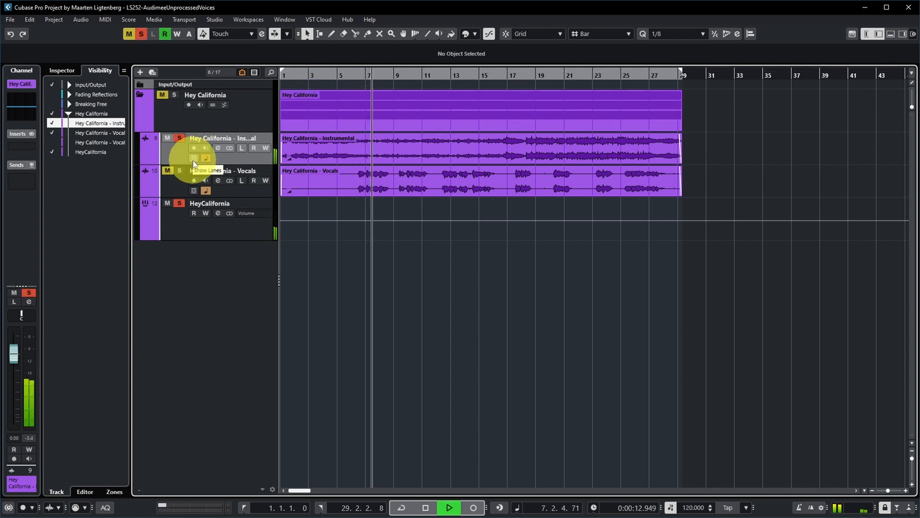
Solo only the Hey California - Vocals track and play it to hear the isolated vocal
key("space")
left_click(180, 171, "ctrl")
key("space")
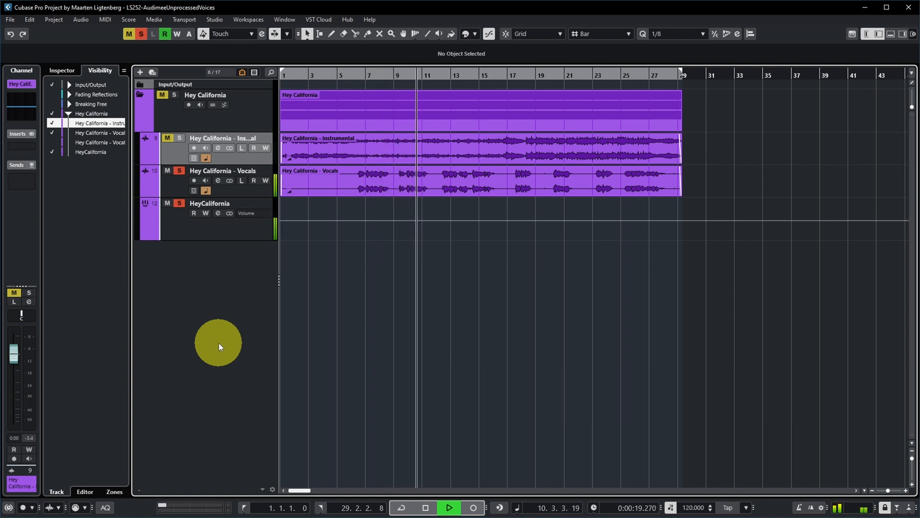
Stop playback, switch to Audimee, preview the uploaded Hey California vocal, and select Brandon as the conversion voice
key("space")
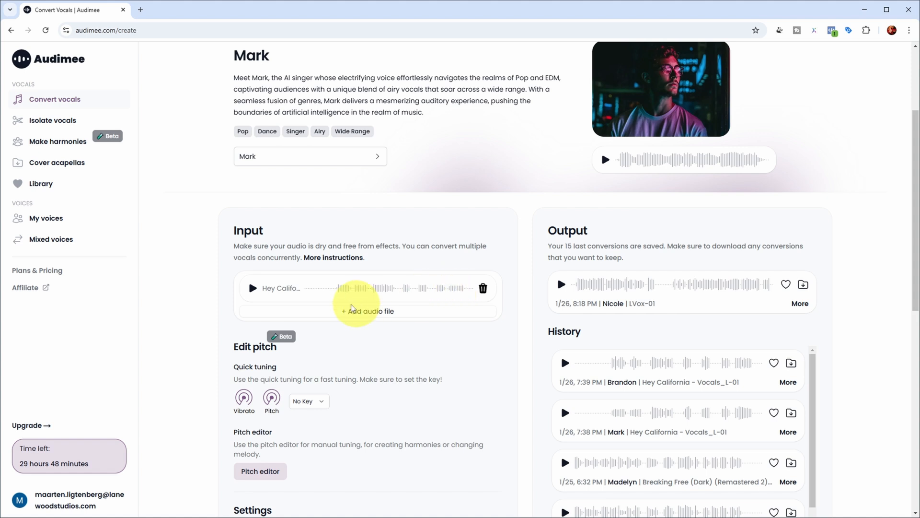
left_click(252, 288)
scroll(354, 421, "up", 2)
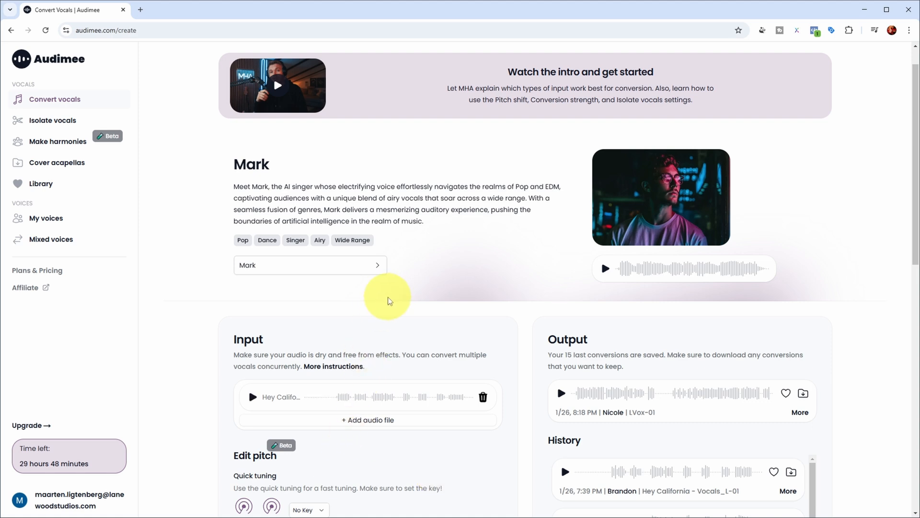
left_click(379, 271)
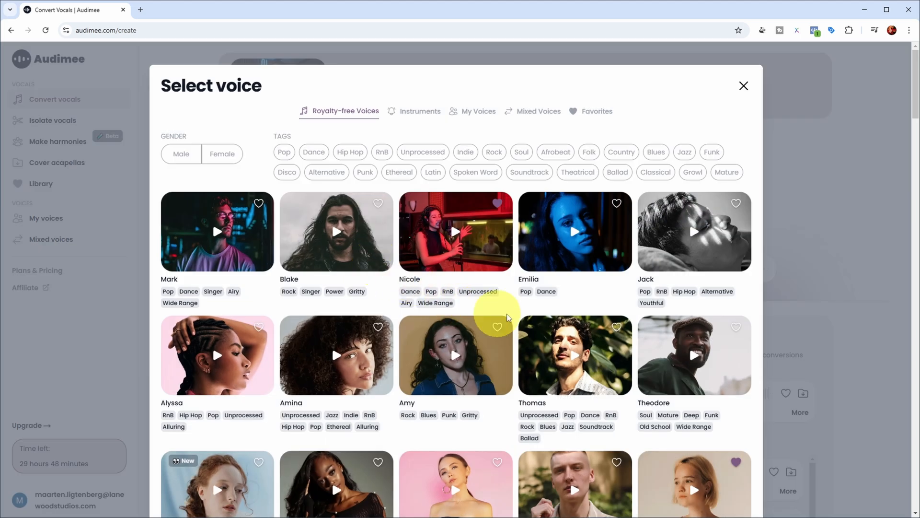
scroll(641, 329, "down", 9)
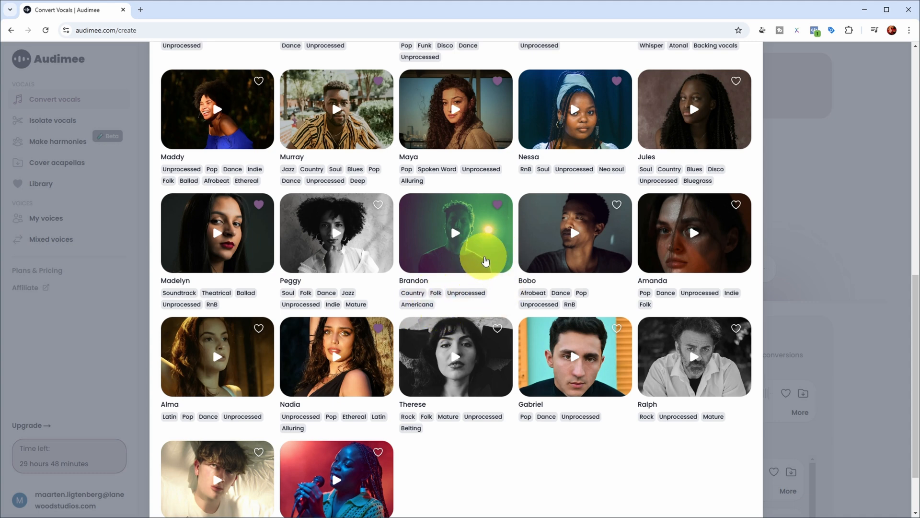
left_click(479, 261)
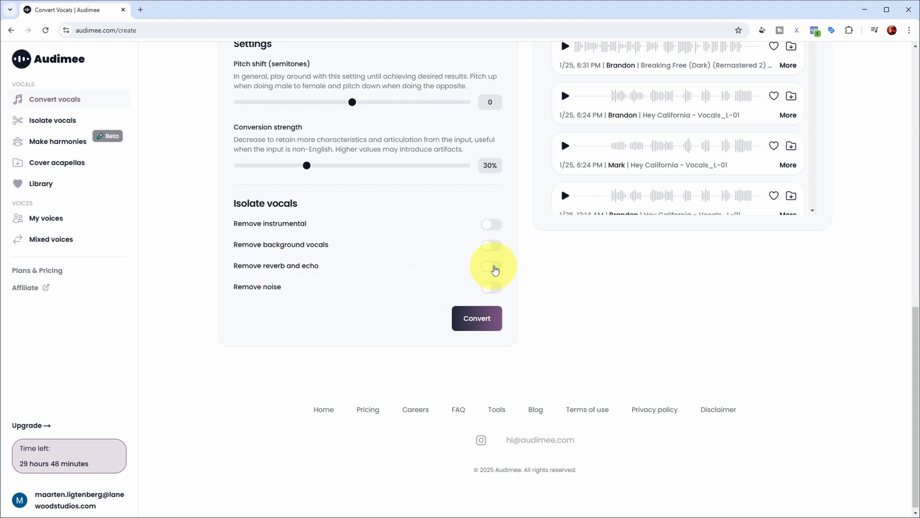
Enable reverb and echo removal and background vocal removal, convert the Hey California vocal, and download the result
left_click(494, 267)
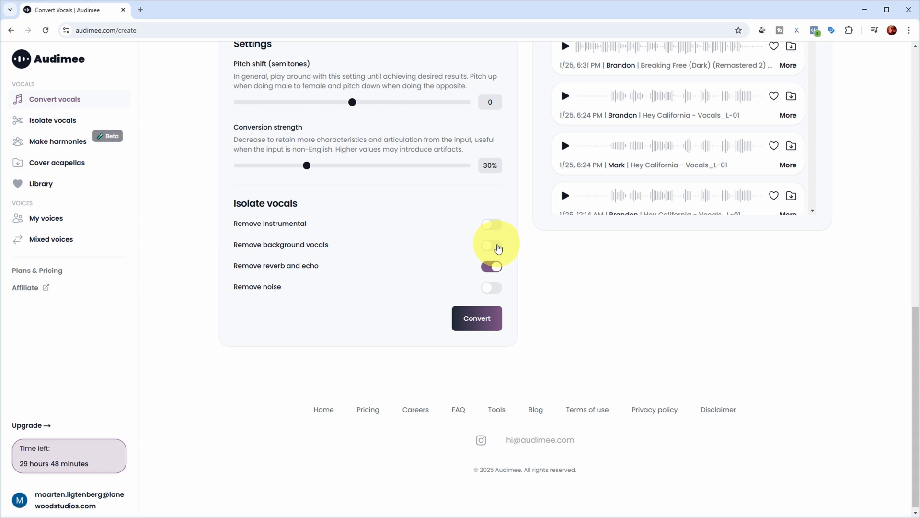
left_click(498, 247)
left_click(477, 319)
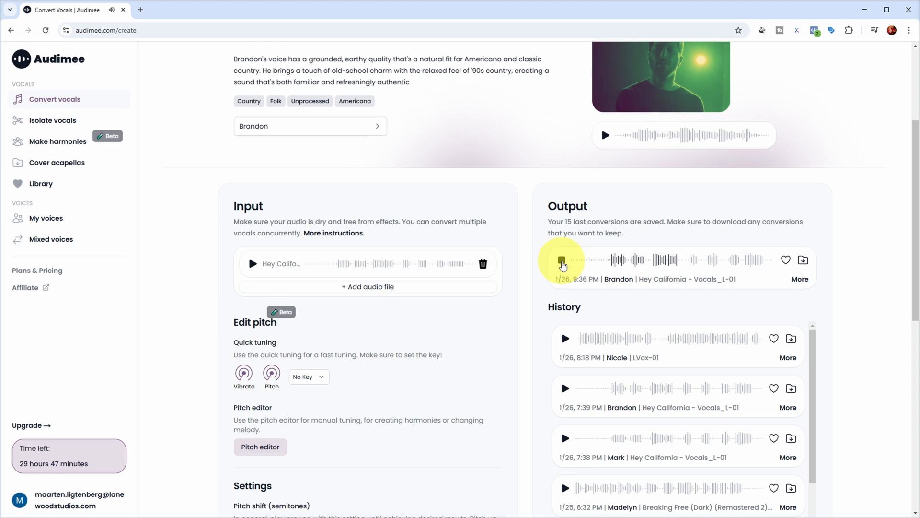
left_click(803, 260)
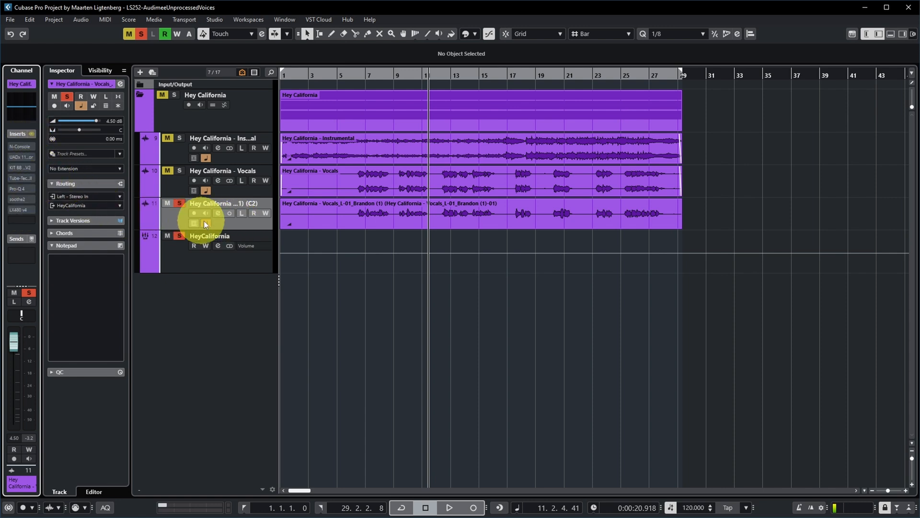
In Cubase, audition the converted Brandon vocal with the instrumental from around bar 6 and activate its N-Console insert
key("space")
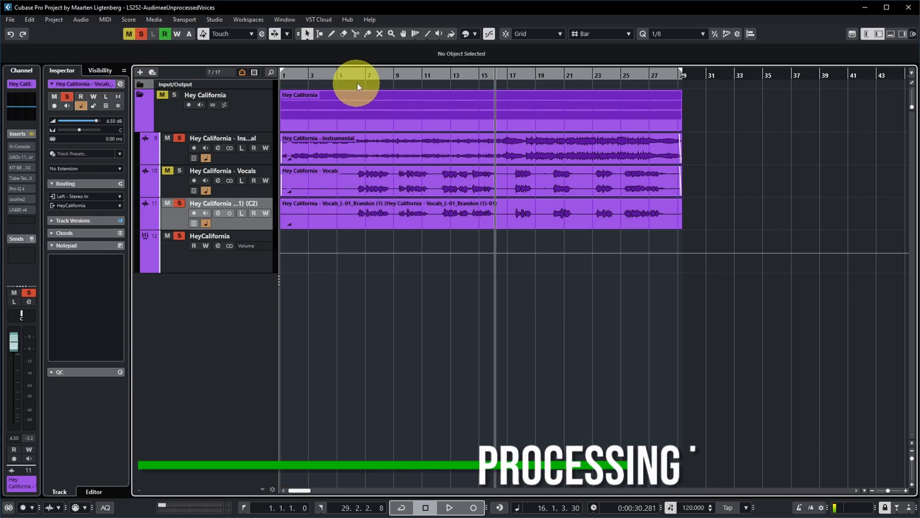
left_click(359, 78)
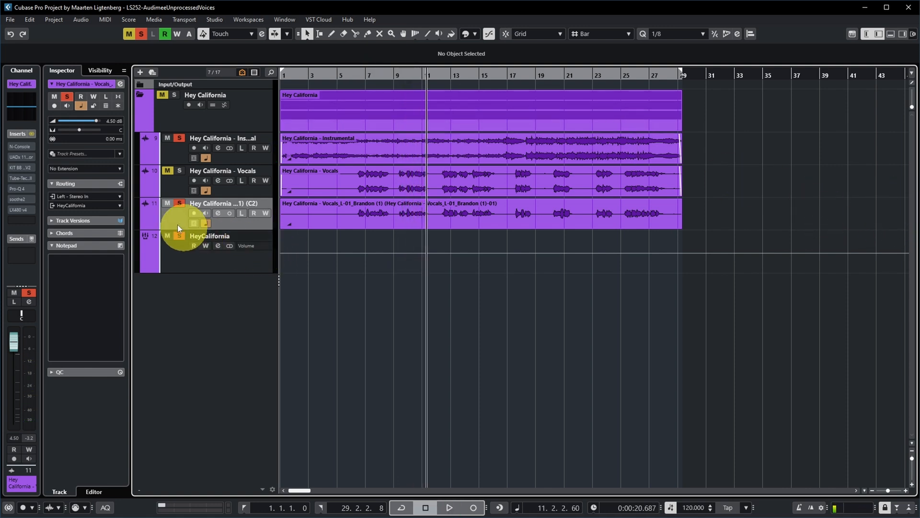
left_click(22, 157)
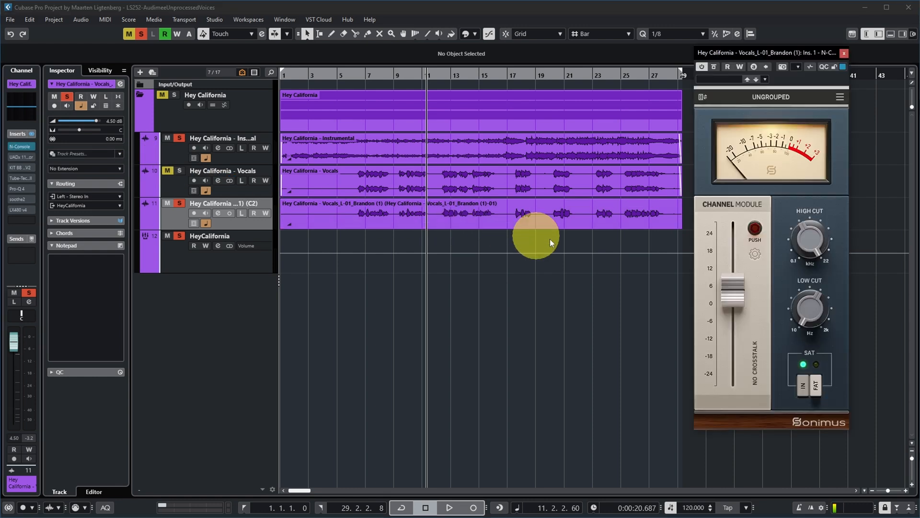
left_click_drag(791, 56, 679, 58)
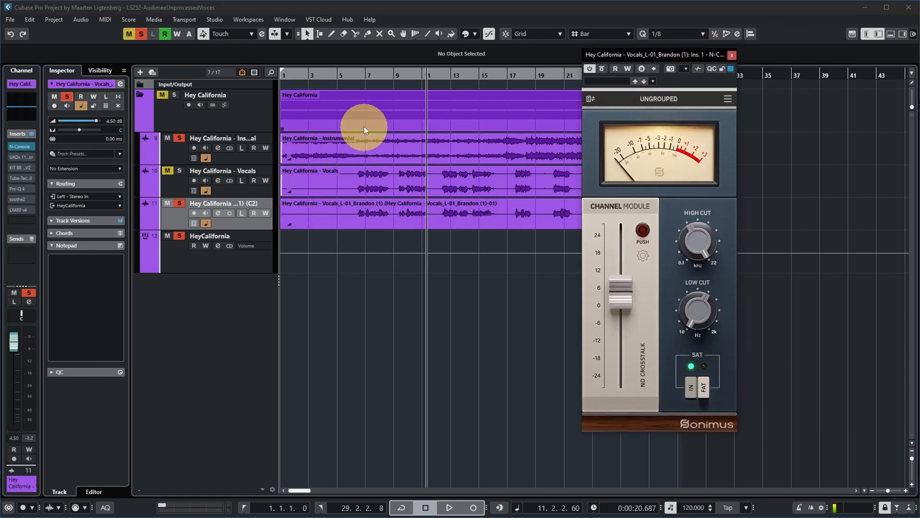
Activate the UADx 1176LN Rev E Compressor insert on the Brandon vocal, audition it with the instrumental, and close its editor
left_click(21, 157)
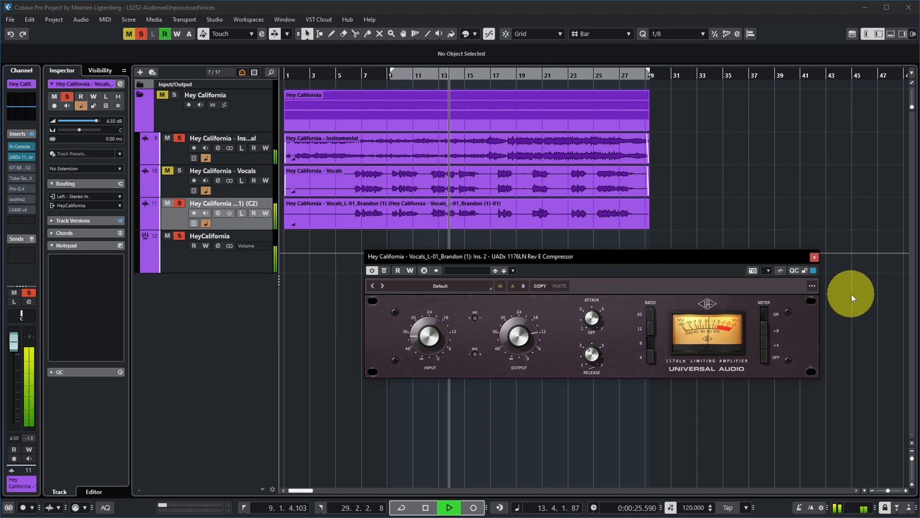
key("space")
left_click(815, 256)
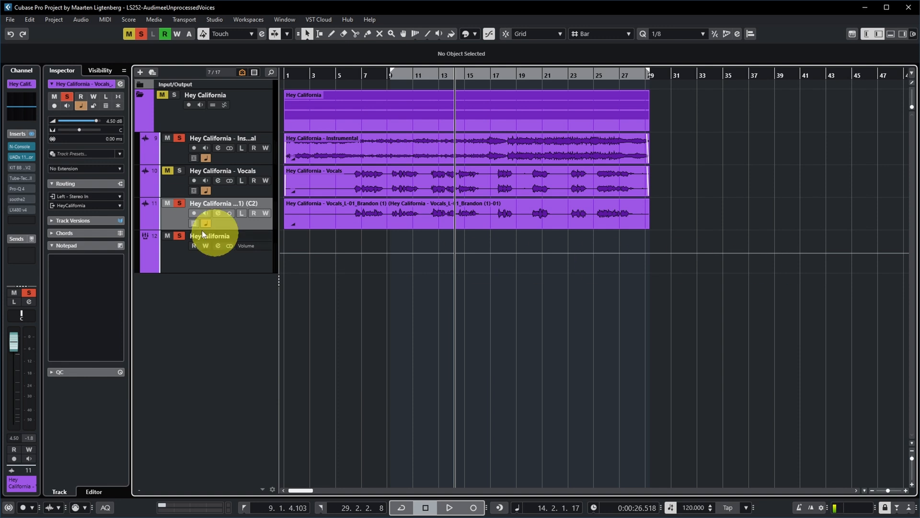
Activate the KIT BB N105 V2 insert on the Brandon vocal and audition its EQ from bar 9 with the instrumental
mouse_move(28, 186)
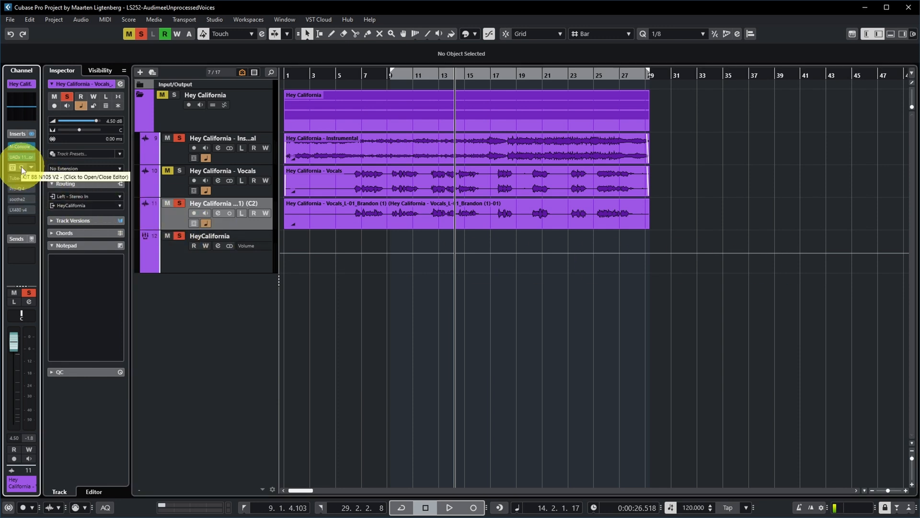
left_click(21, 167)
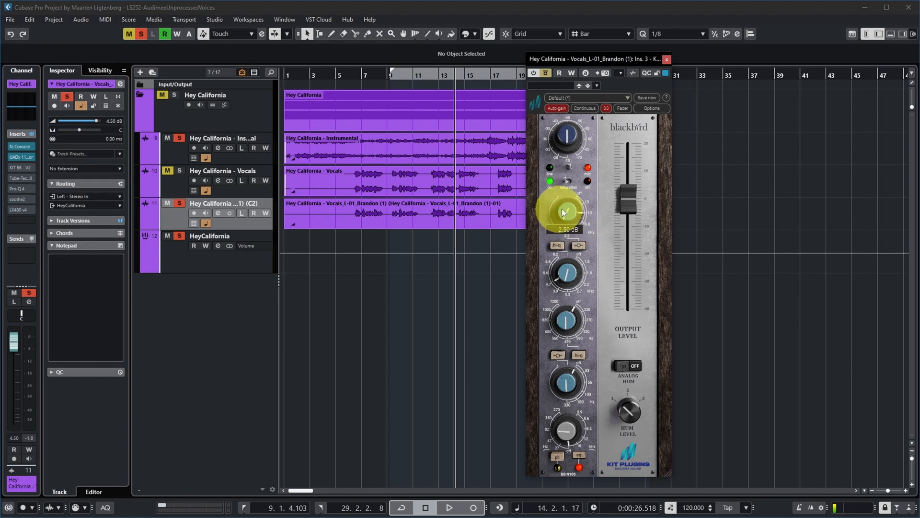
mouse_move(575, 279)
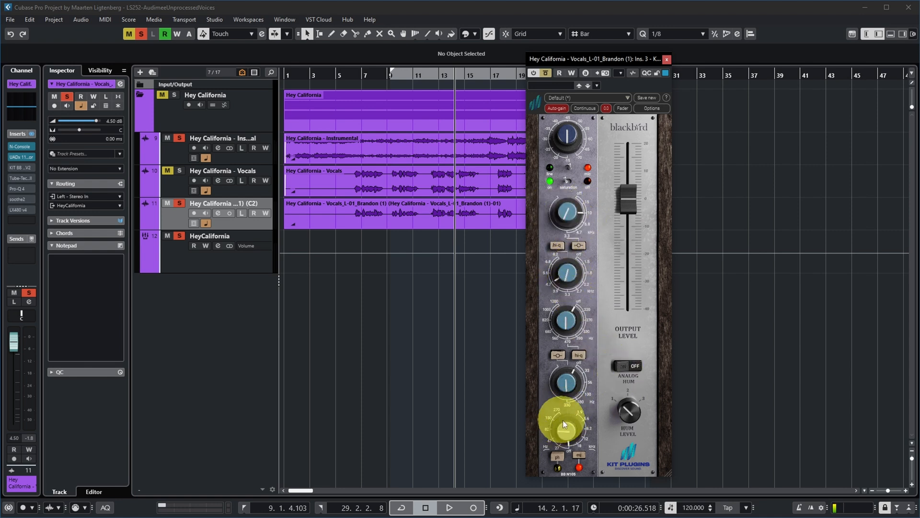
left_click(617, 61)
key("KP_1")
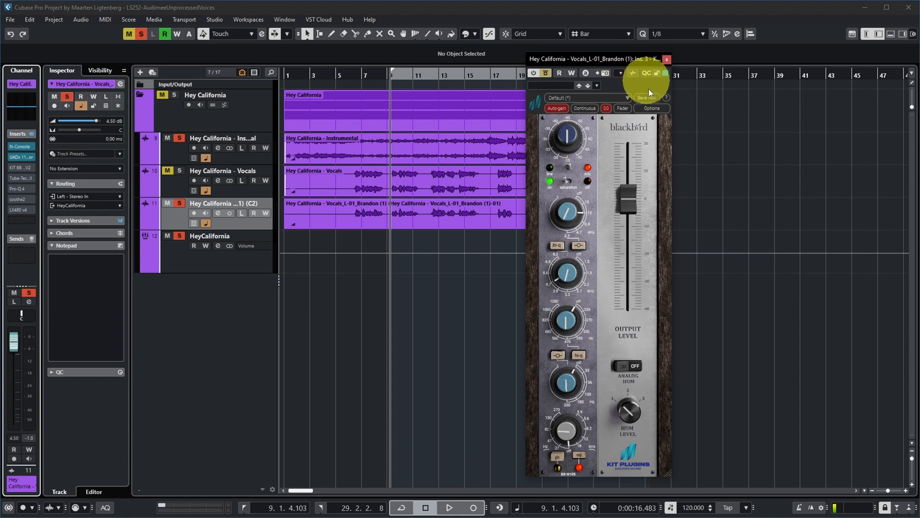
key("space")
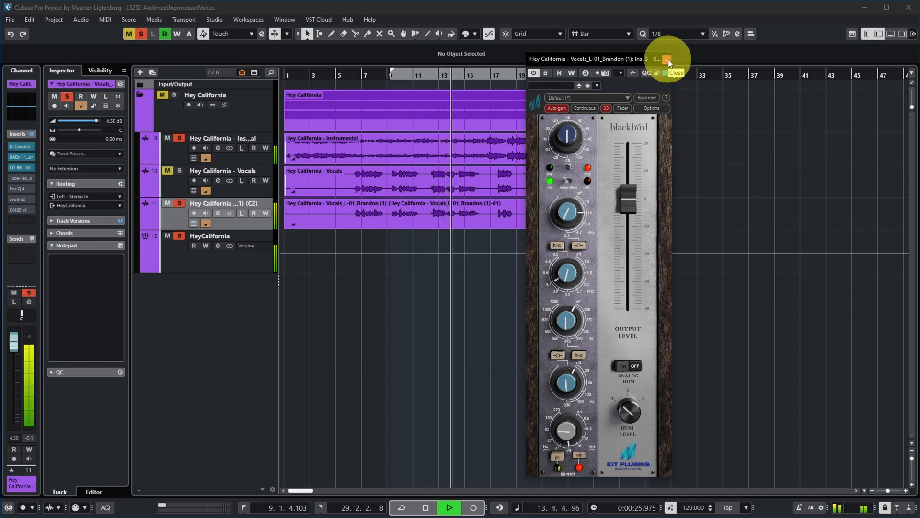
key("space")
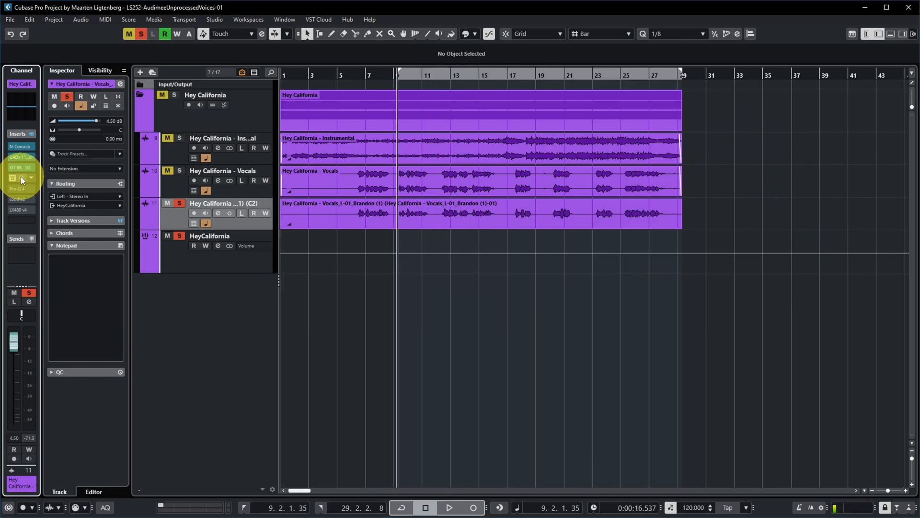
Activate the Tube-Tech CL 1B mk II compressor on the Brandon vocal during playback, audition it, and close its editor
left_click(21, 178)
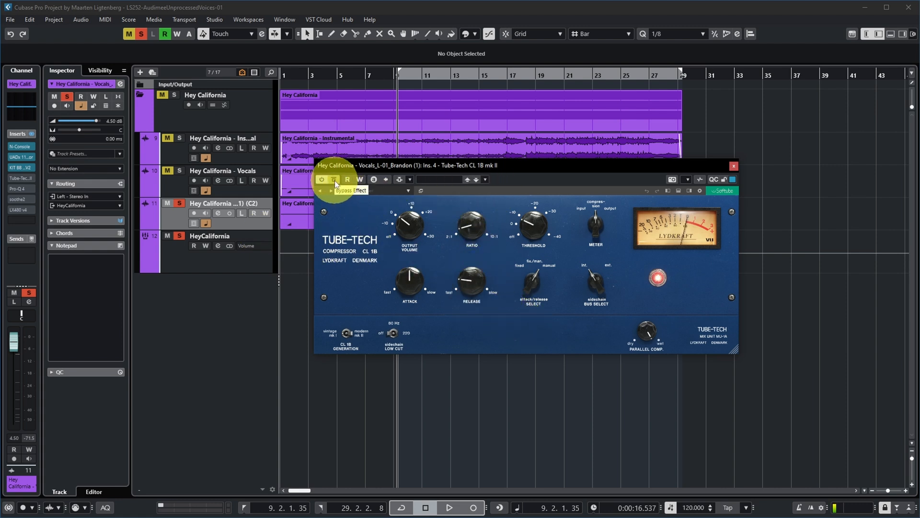
key("space")
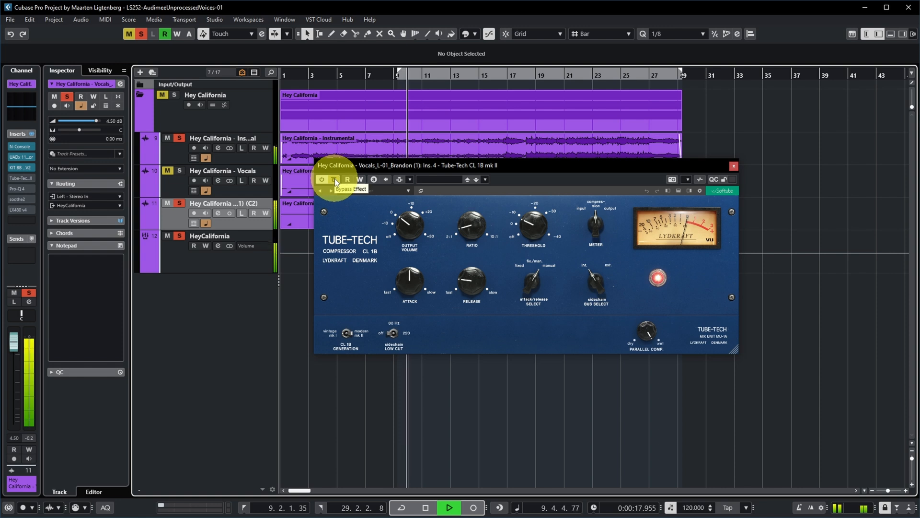
left_click(334, 178)
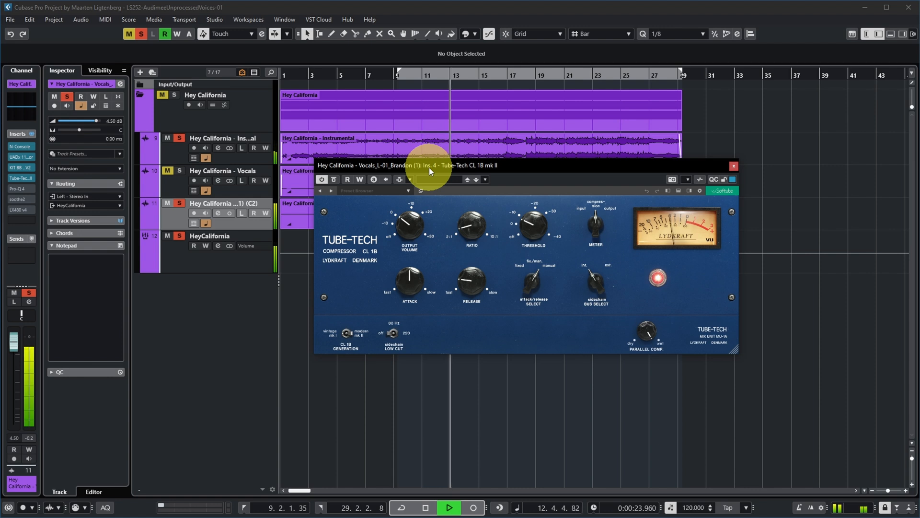
left_click(734, 166)
key("space")
Activate the FabFilter Pro-Q 4 insert on the Brandon vocal during playback, audition its EQ curve, and close its editor
left_click(19, 188)
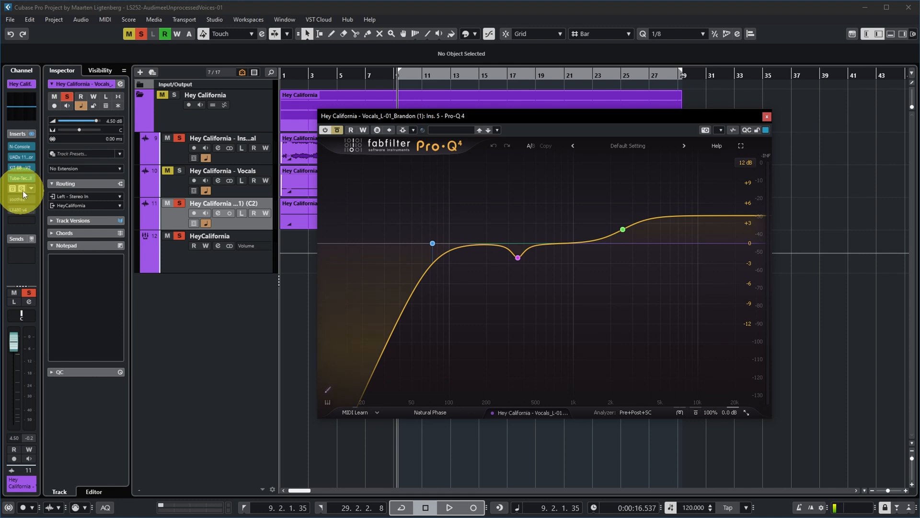
key("space")
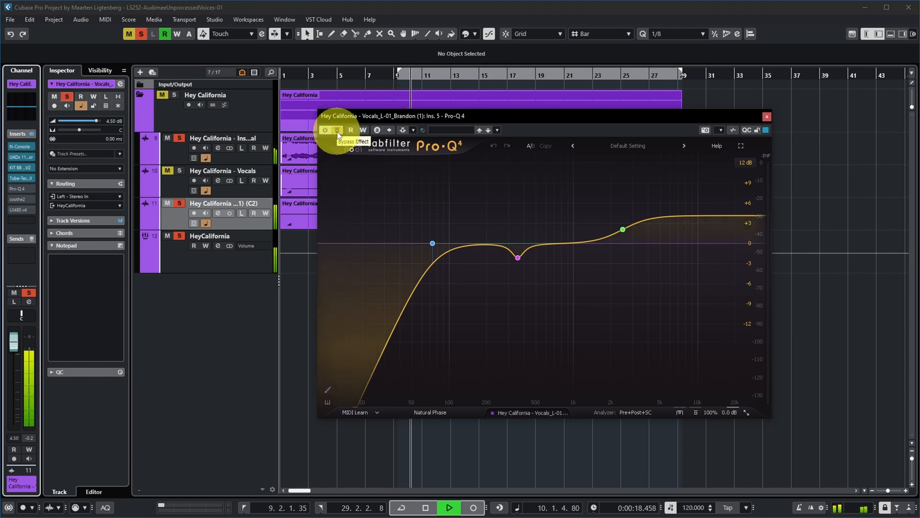
left_click(338, 131)
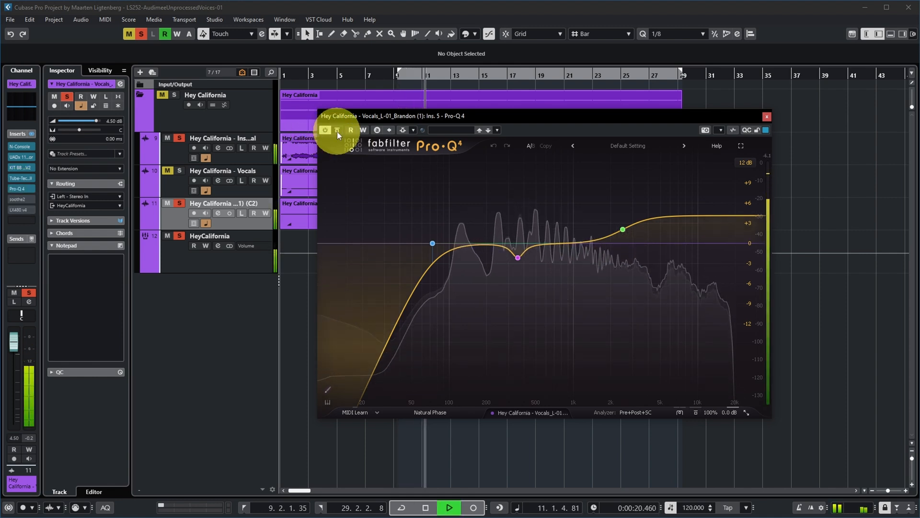
key("space")
left_click(769, 117)
Activate the soothe2 insert on the Brandon vocal during playback, audition its resonance reduction, and close its editor
left_click(21, 199)
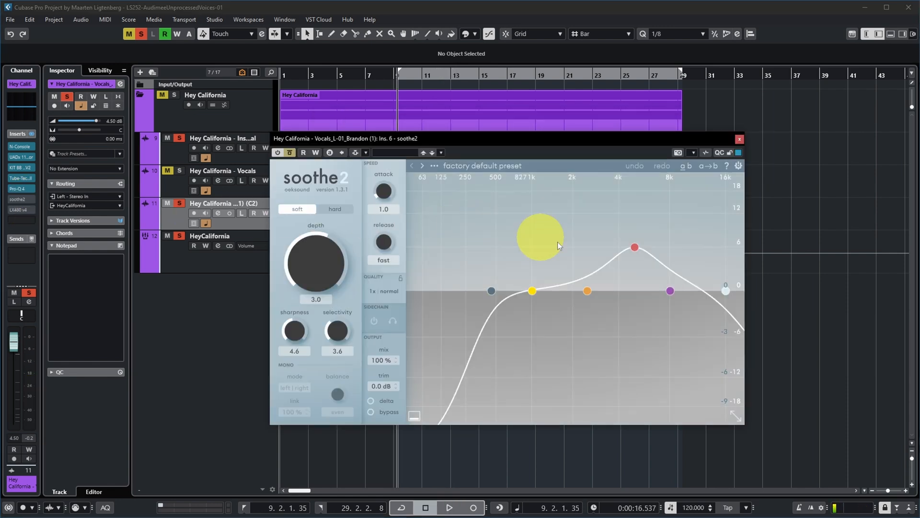
left_click_drag(633, 143, 677, 134)
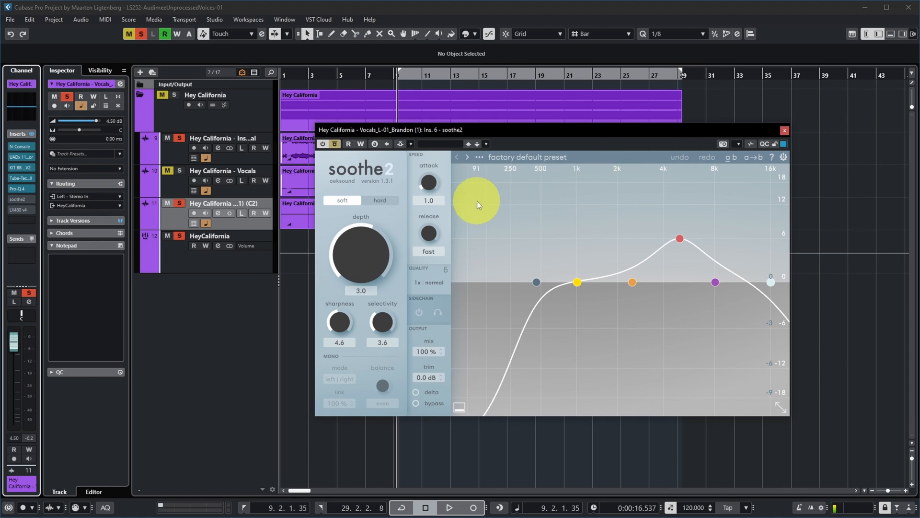
key("space")
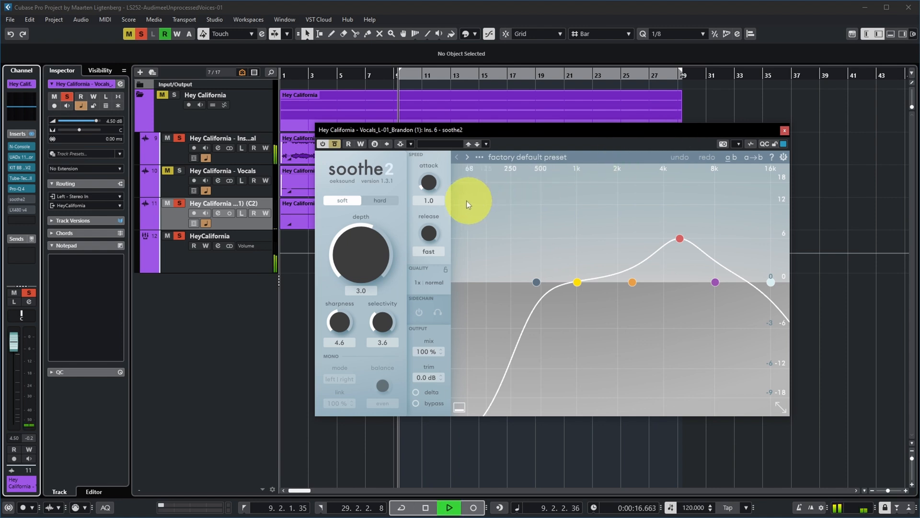
left_click(336, 145)
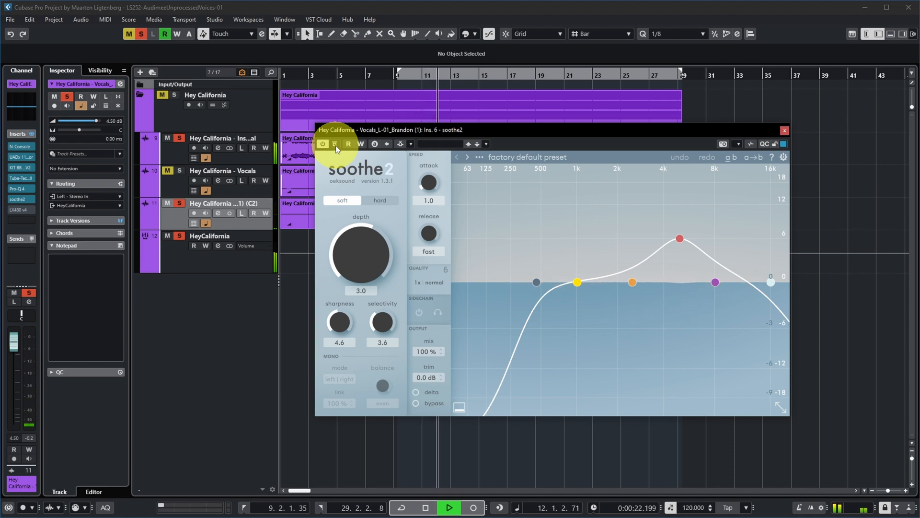
key("space")
left_click(785, 131)
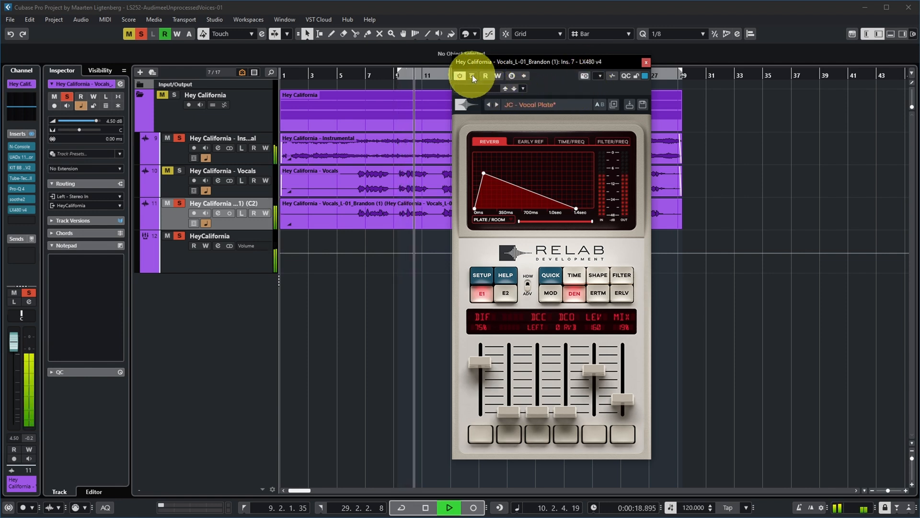
Audition the Brandon vocal through the LX480 v4 reverb with the JC - Vocal Plate preset, close its editor, and stop playback
left_click_drag(600, 64, 813, 58)
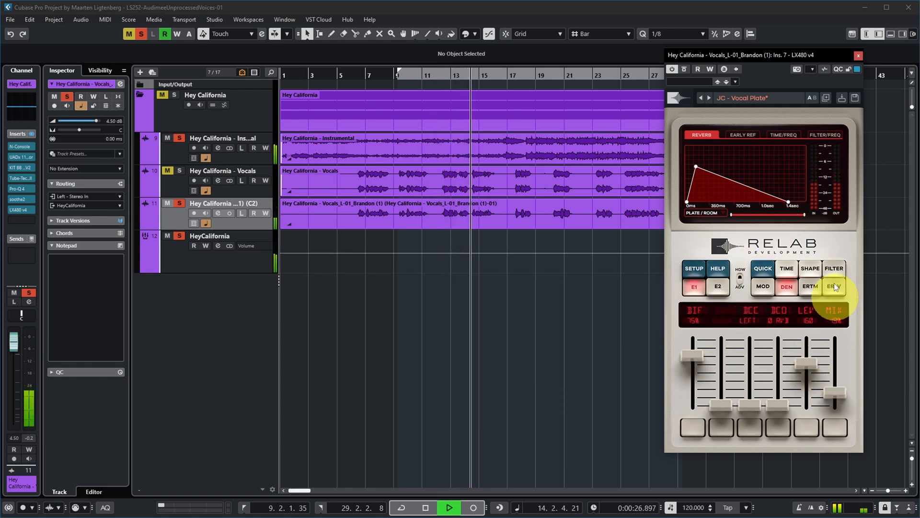
left_click_drag(779, 58, 764, 73)
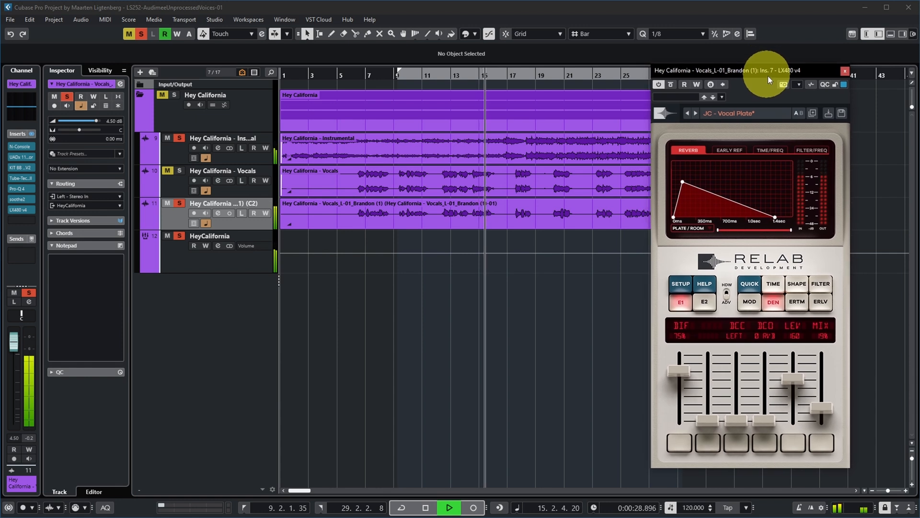
left_click(842, 70)
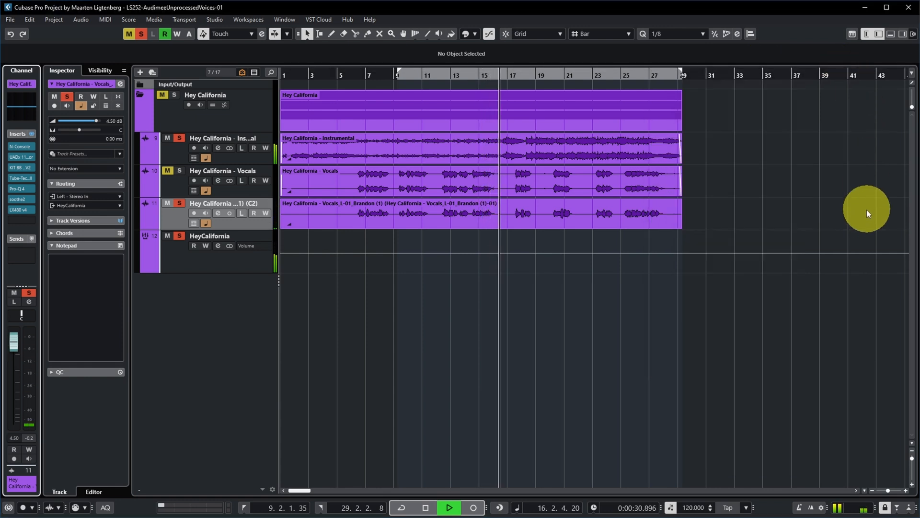
key("space")
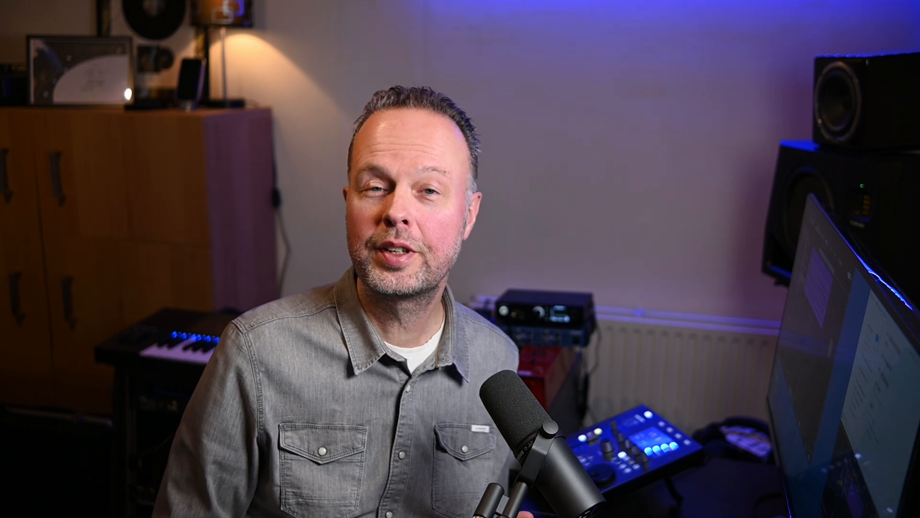